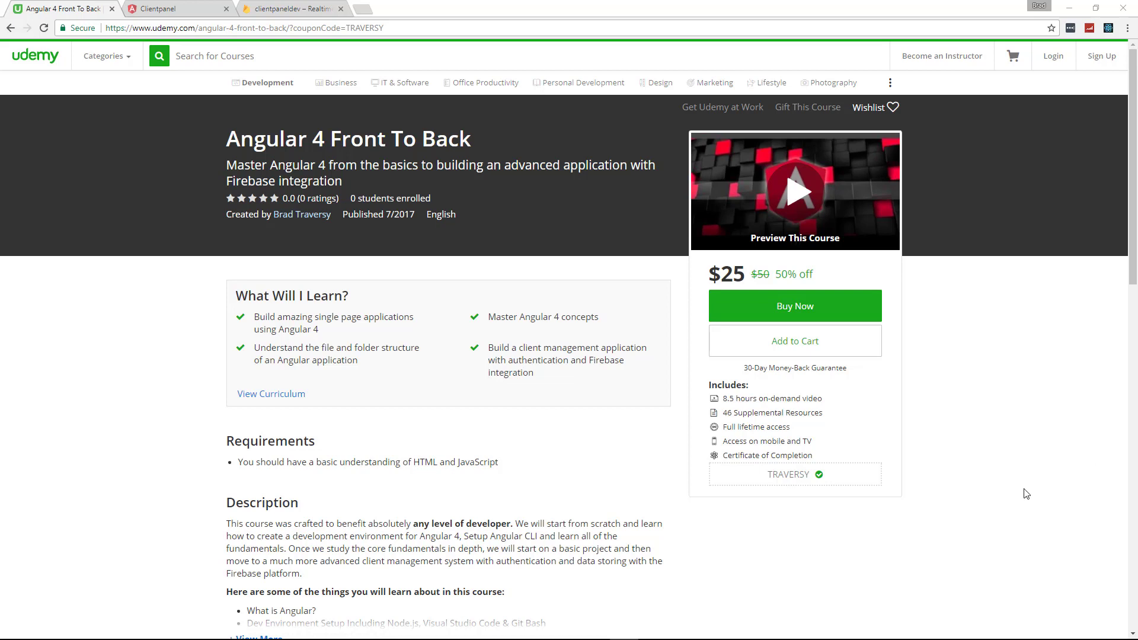
Scroll to the curriculum and expand then collapse Introduction, Setup & File Structure and Diving Into Components
scroll(137, 379, down, 2)
scroll(137, 379, down, 7)
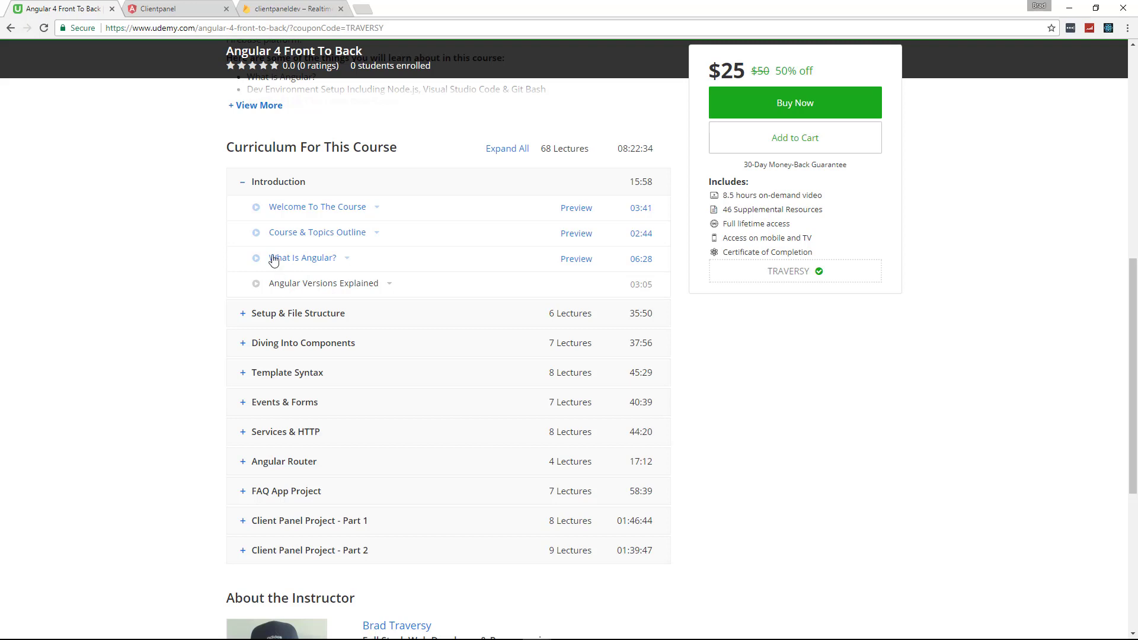
click(243, 183)
click(298, 222)
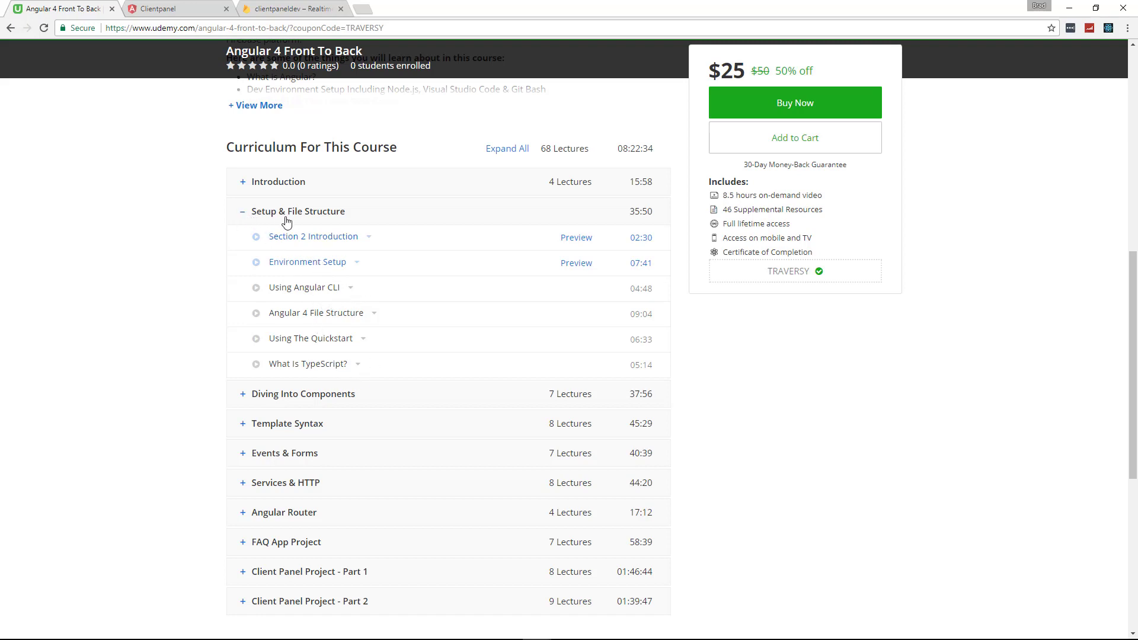
click(244, 213)
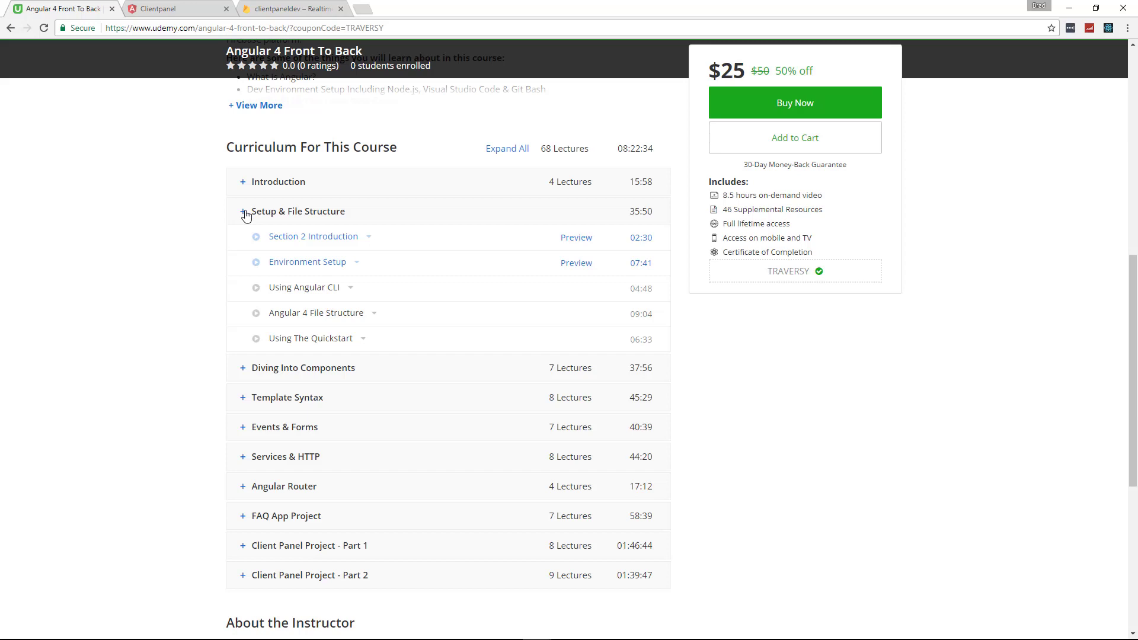
click(294, 243)
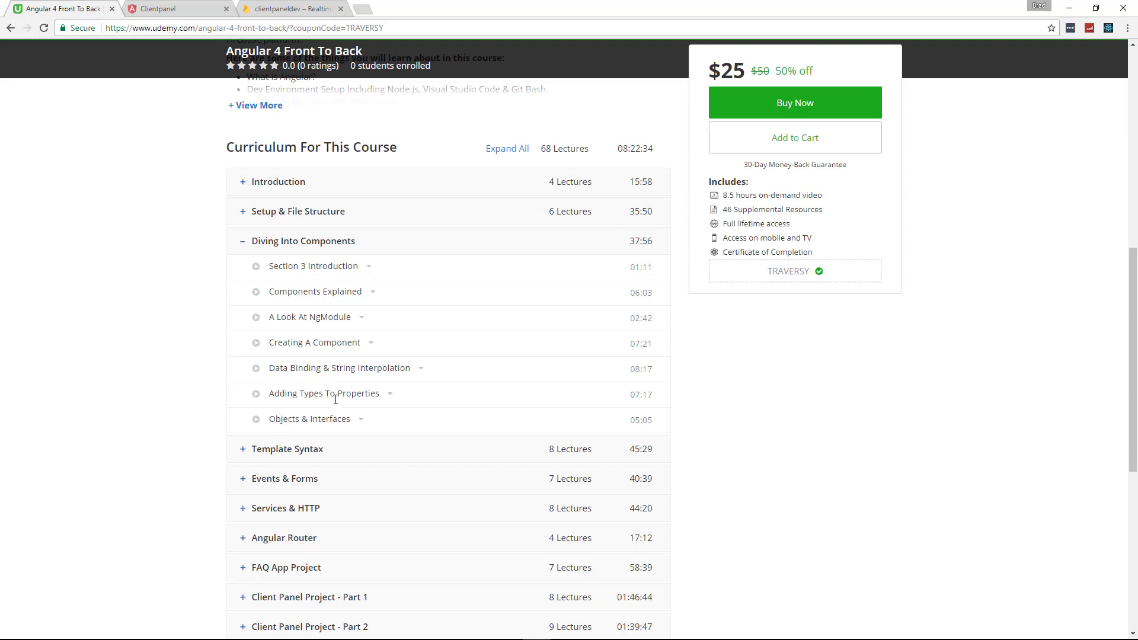
click(243, 242)
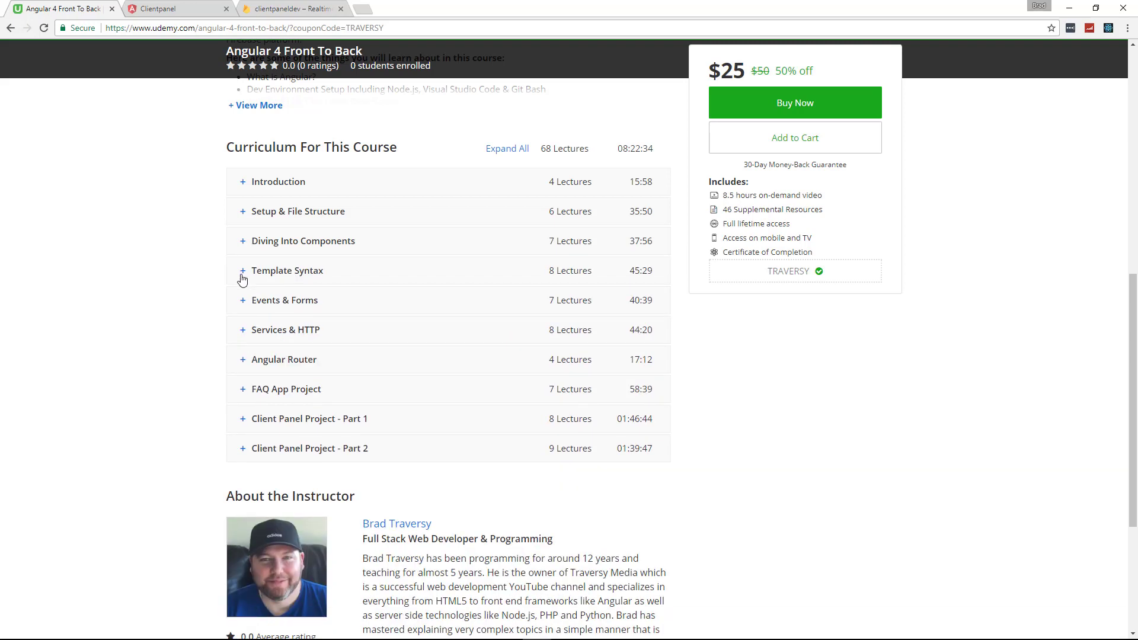
Expand and collapse Template Syntax, Events & Forms, Services & HTTP and Angular Router in turn
click(243, 273)
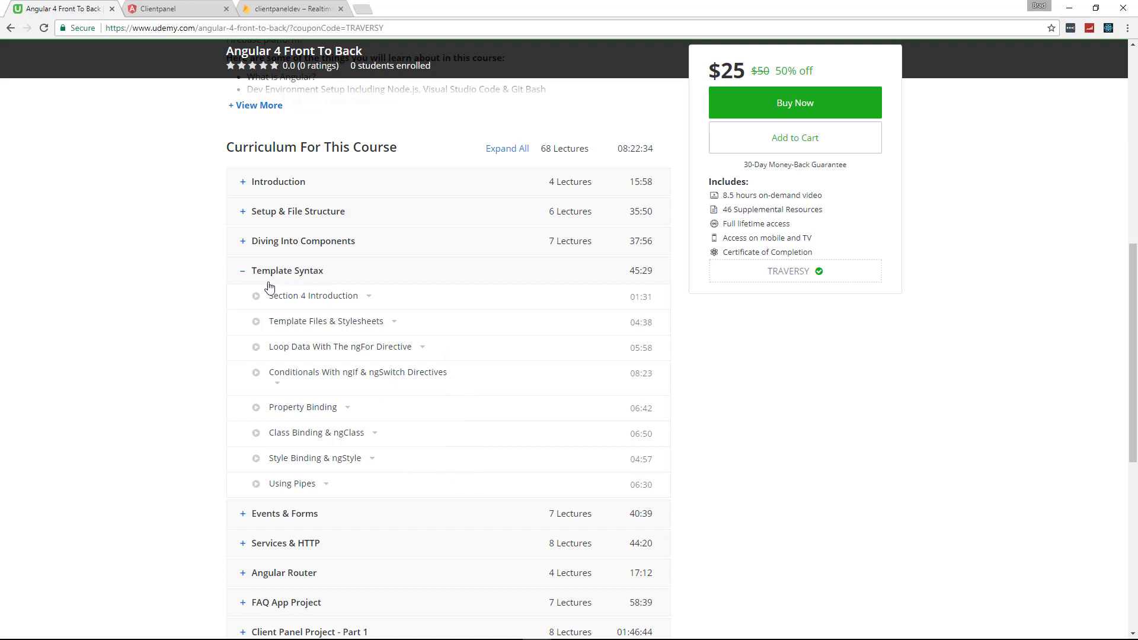
click(243, 271)
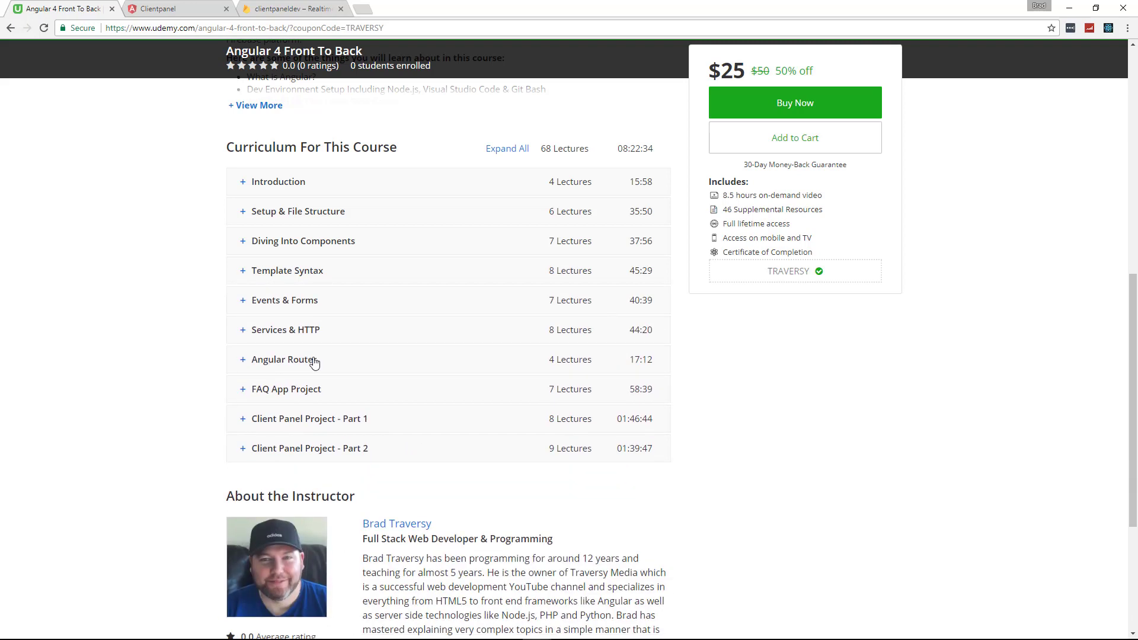
click(245, 304)
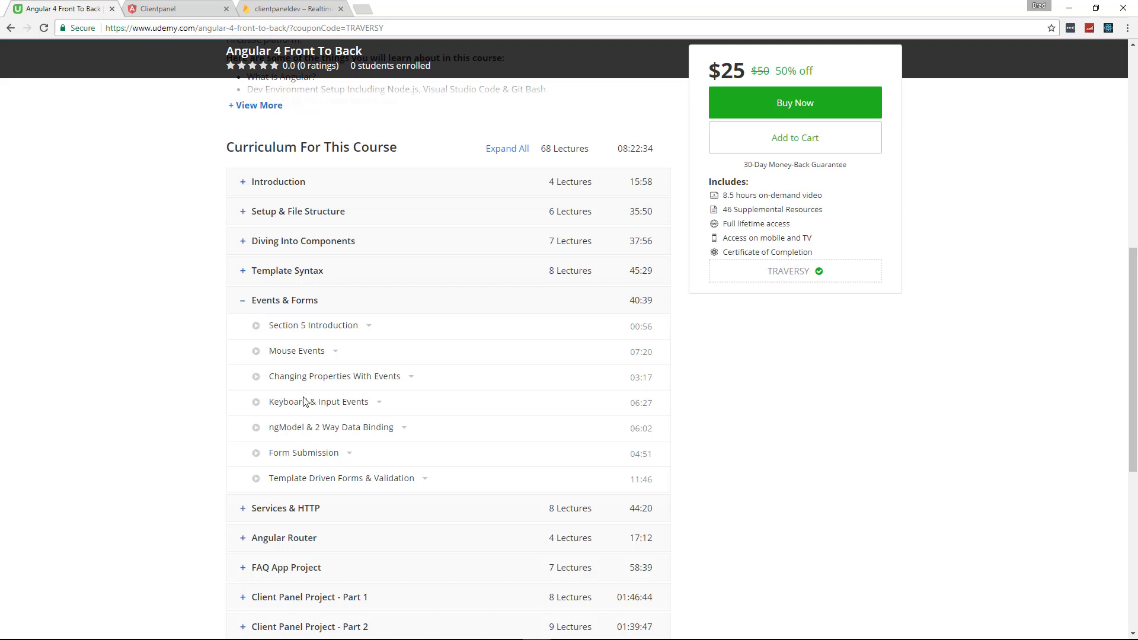
click(243, 301)
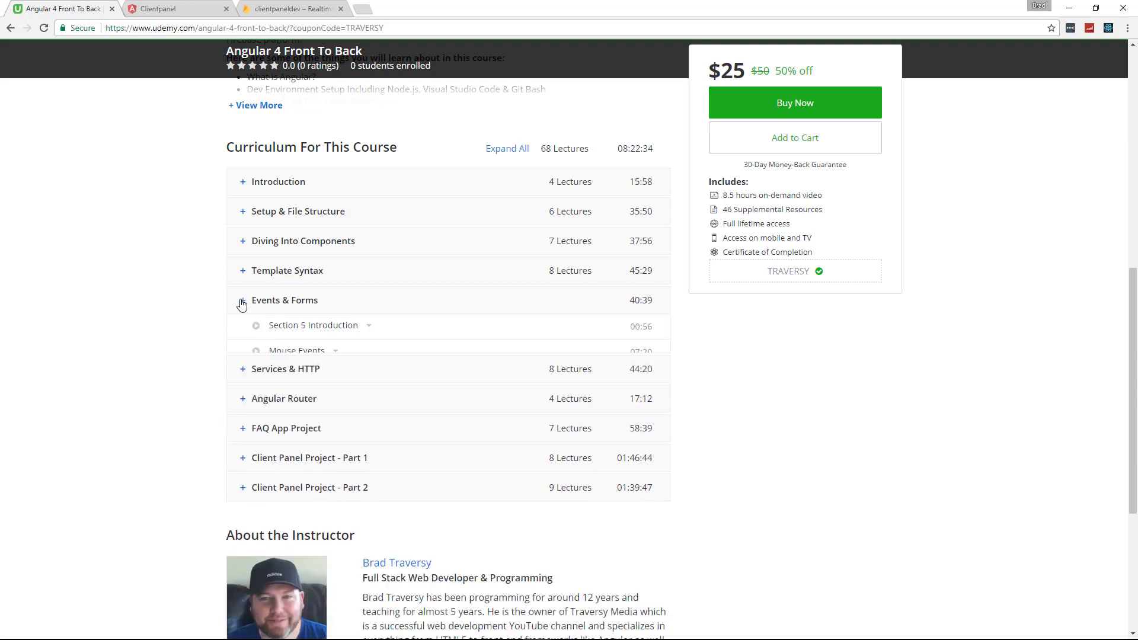
click(252, 334)
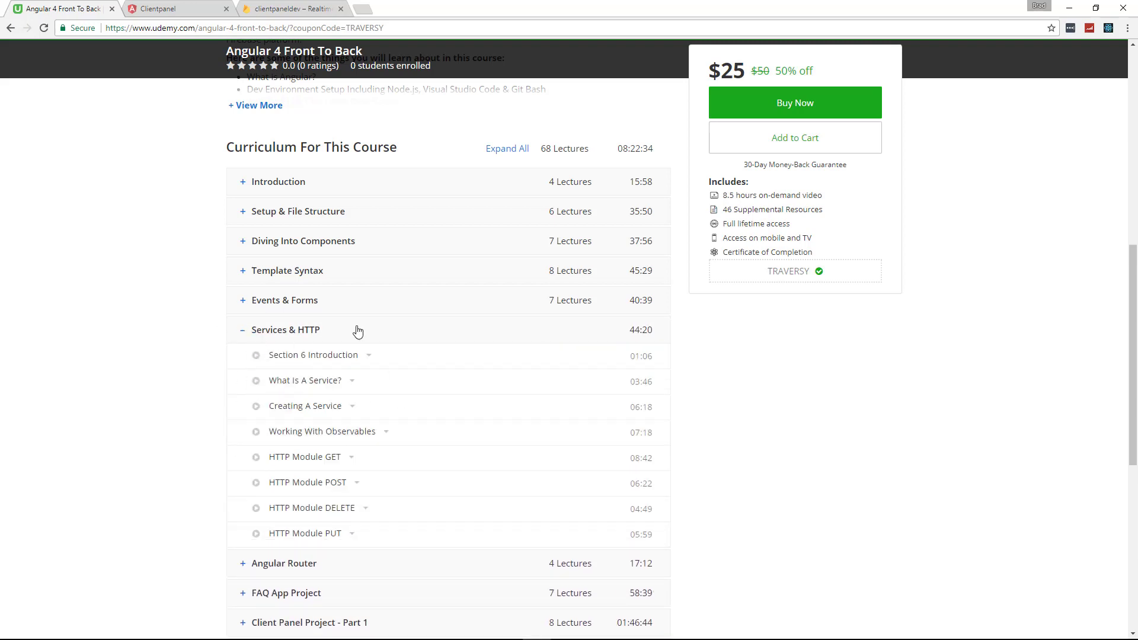
click(249, 336)
click(250, 364)
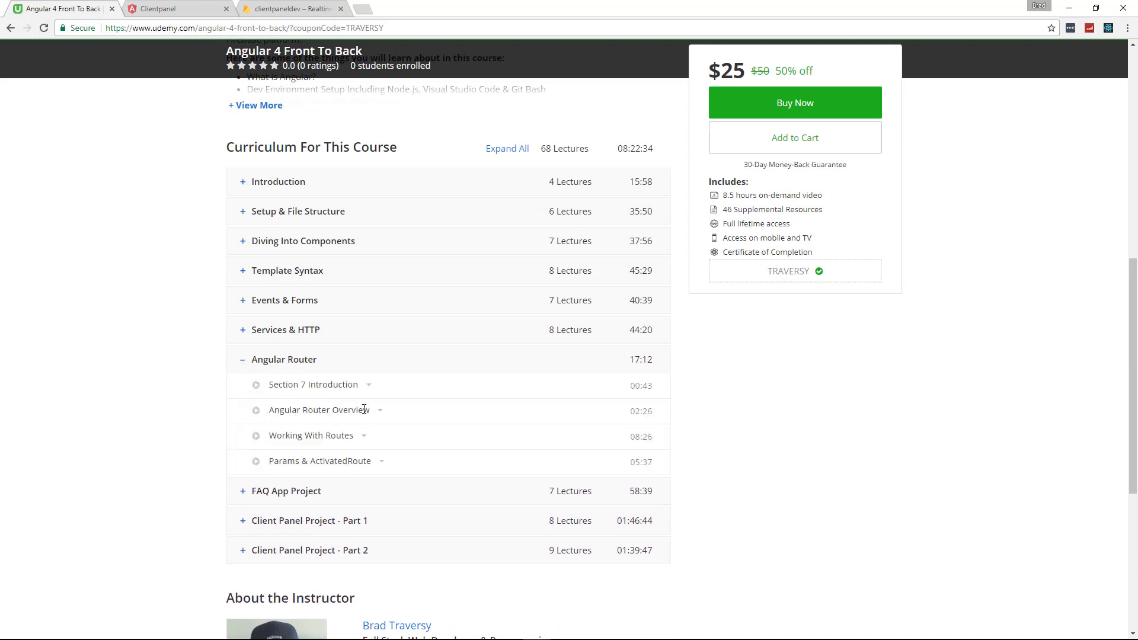
click(244, 363)
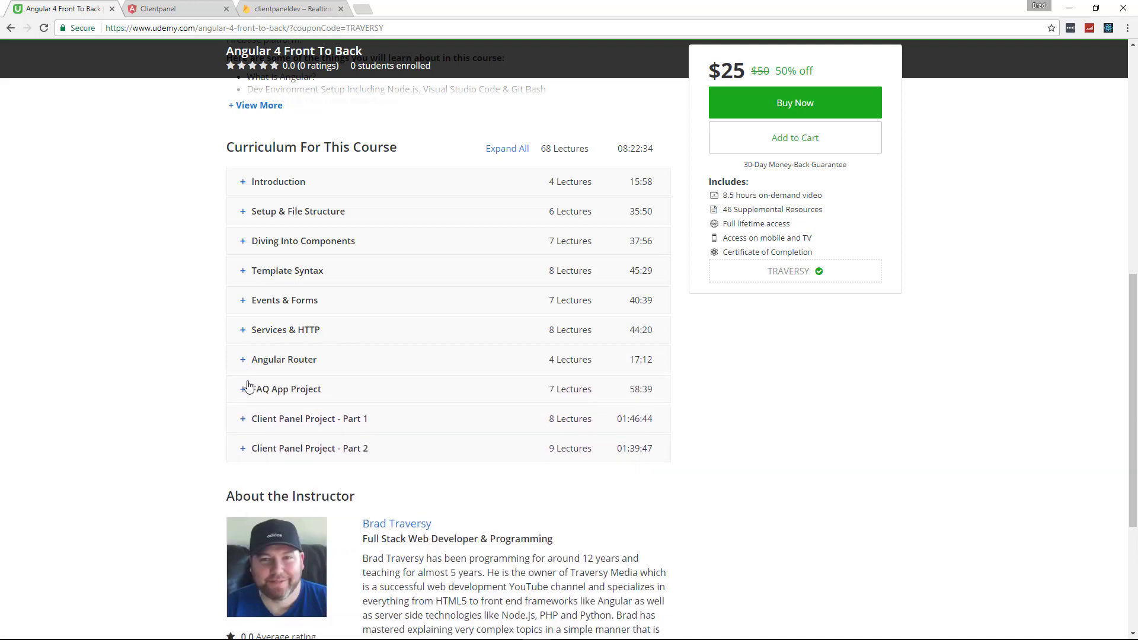
Preview the FAQ App Project lectures, then expand Client Panel Project Part 1 and Part 2
click(287, 390)
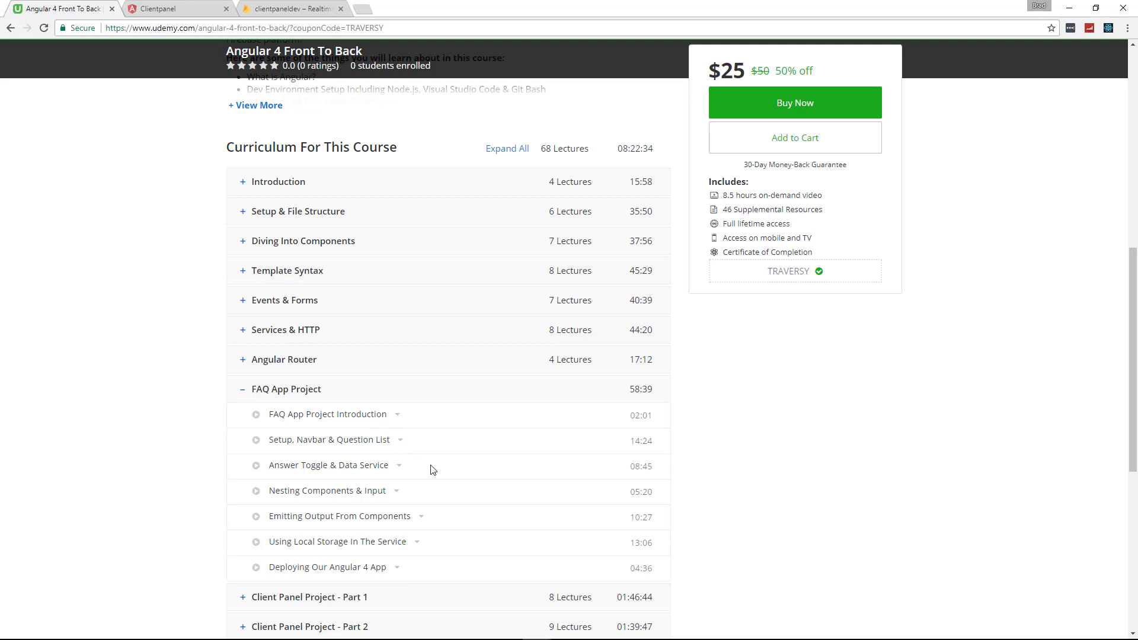
click(288, 391)
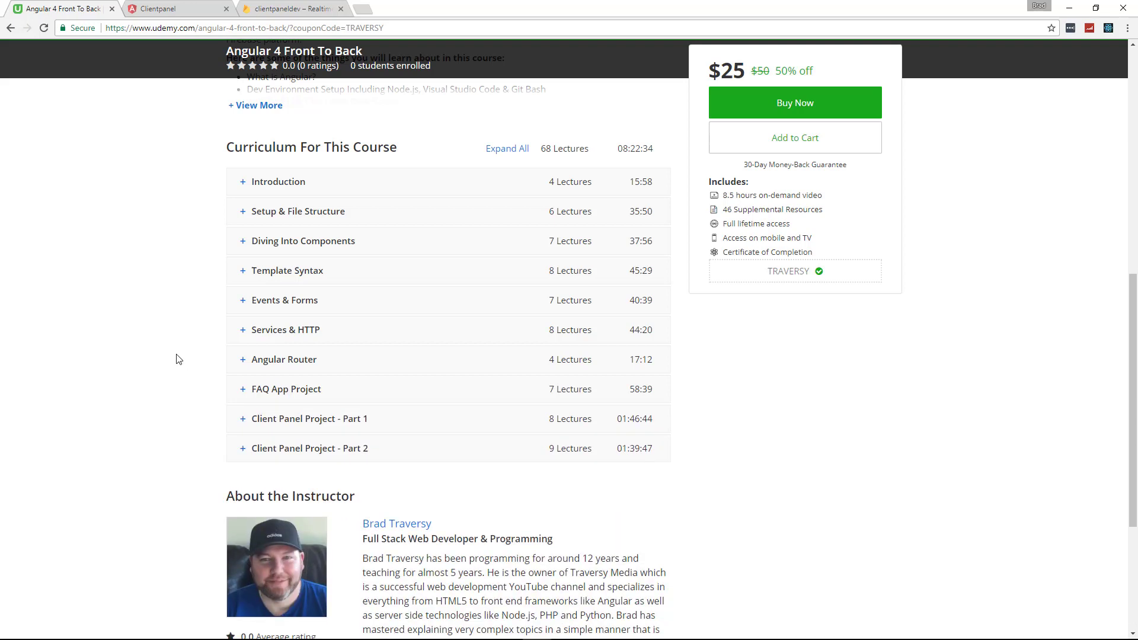
scroll(176, 359, down, 2)
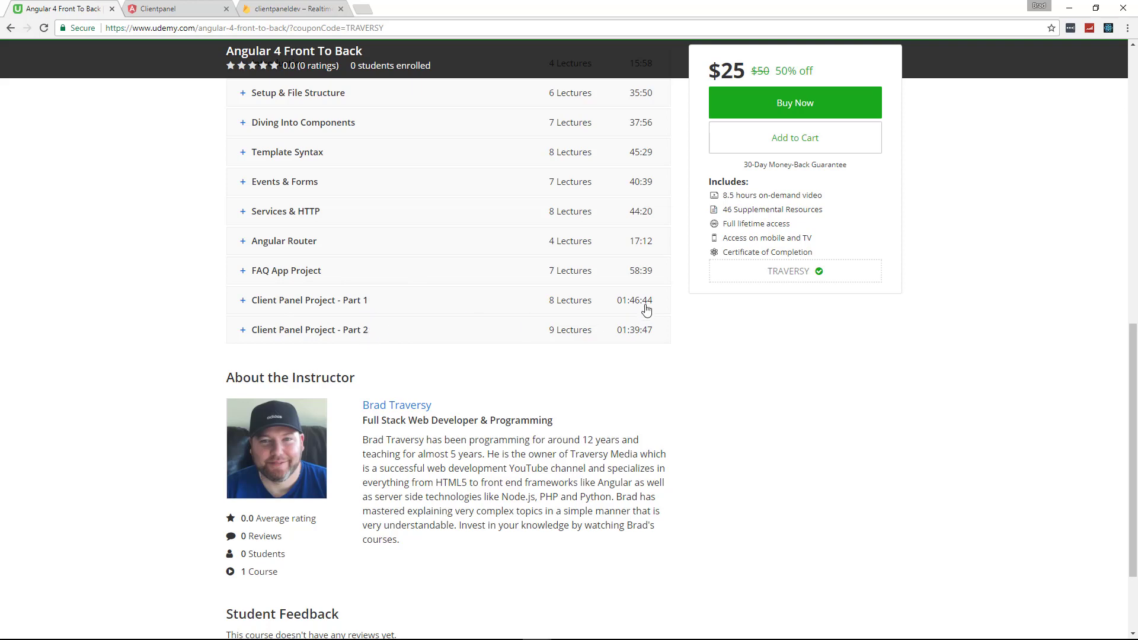
click(332, 303)
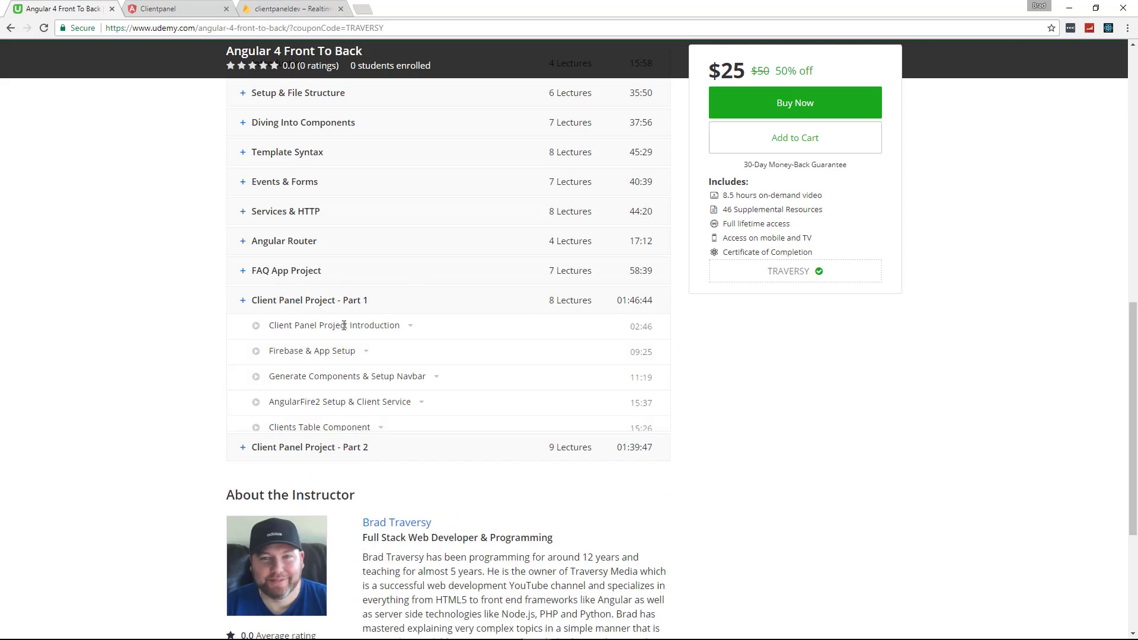
click(244, 537)
scroll(142, 433, down, 5)
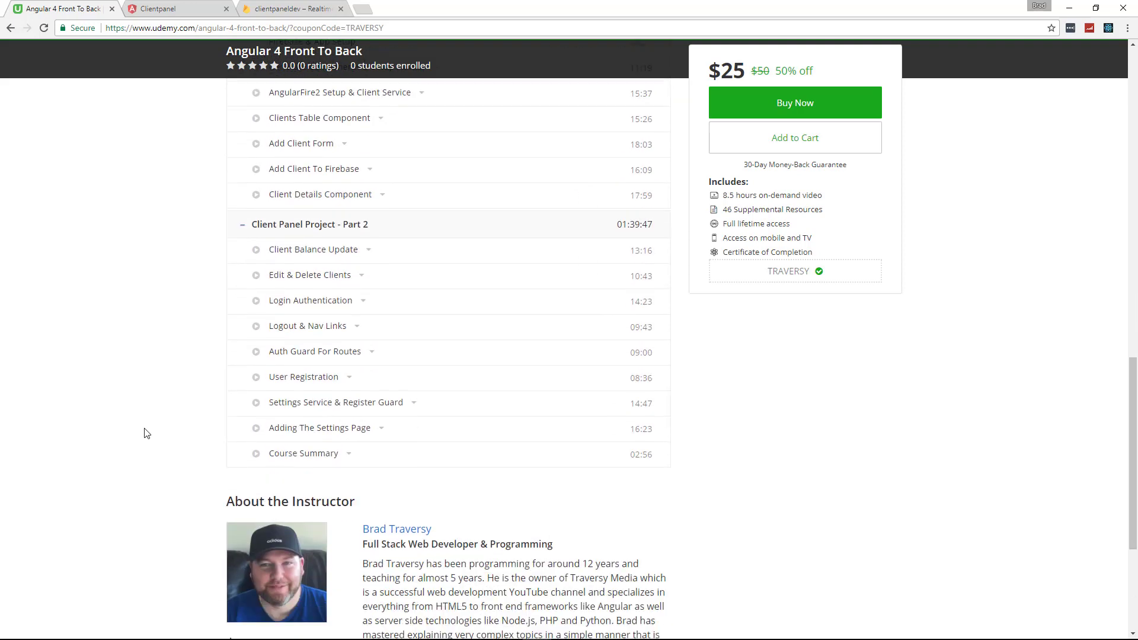
scroll(143, 432, down, 1)
scroll(140, 431, up, 4)
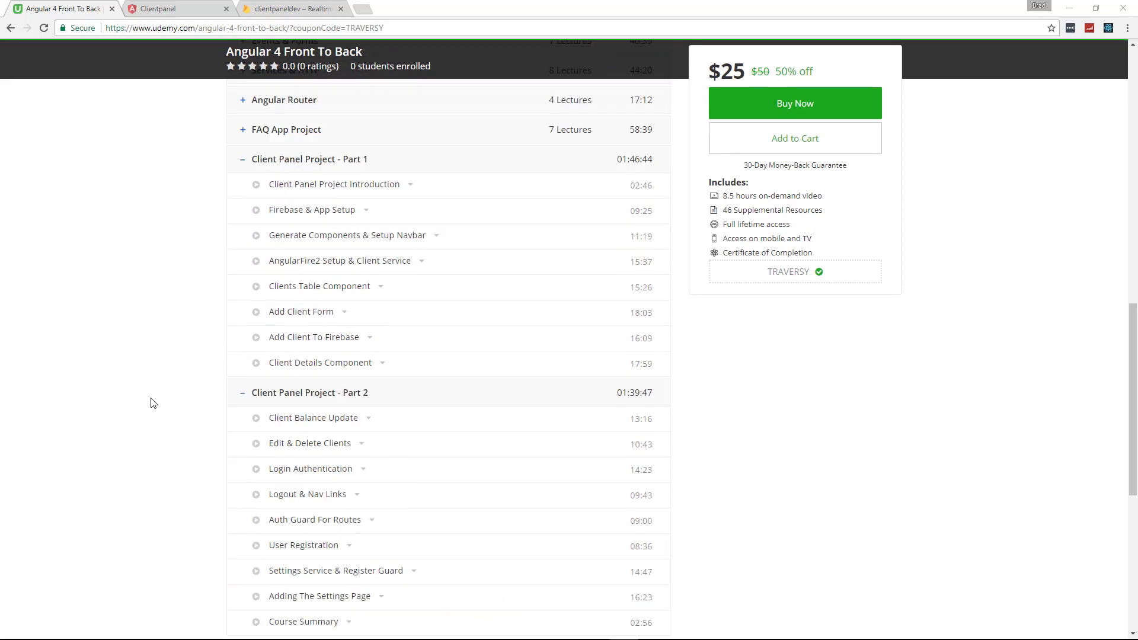
Switch to the running ClientPanel app and glance at the registration form before returning to login
click(178, 9)
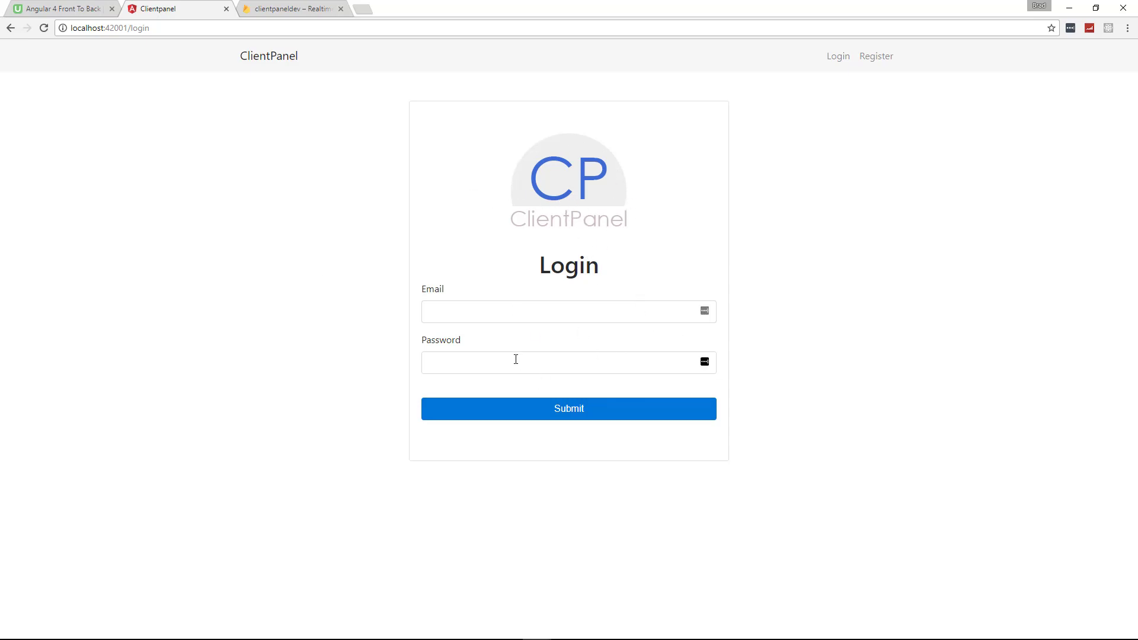
click(490, 311)
click(877, 56)
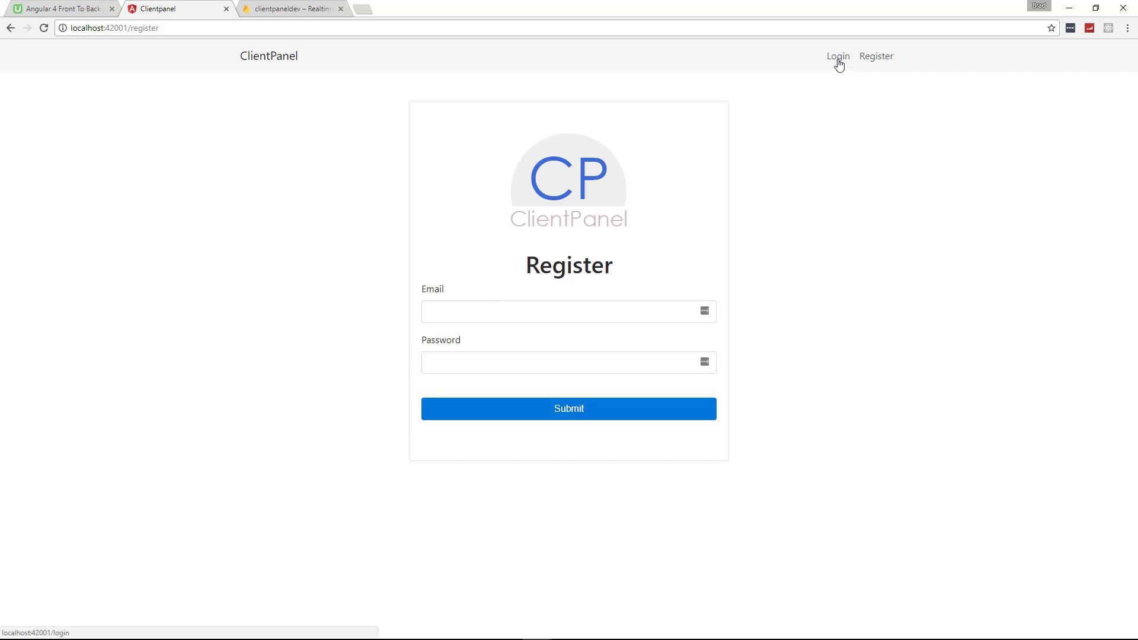
click(838, 59)
Log in with the saved account e-mail from autofill and the account password
click(501, 316)
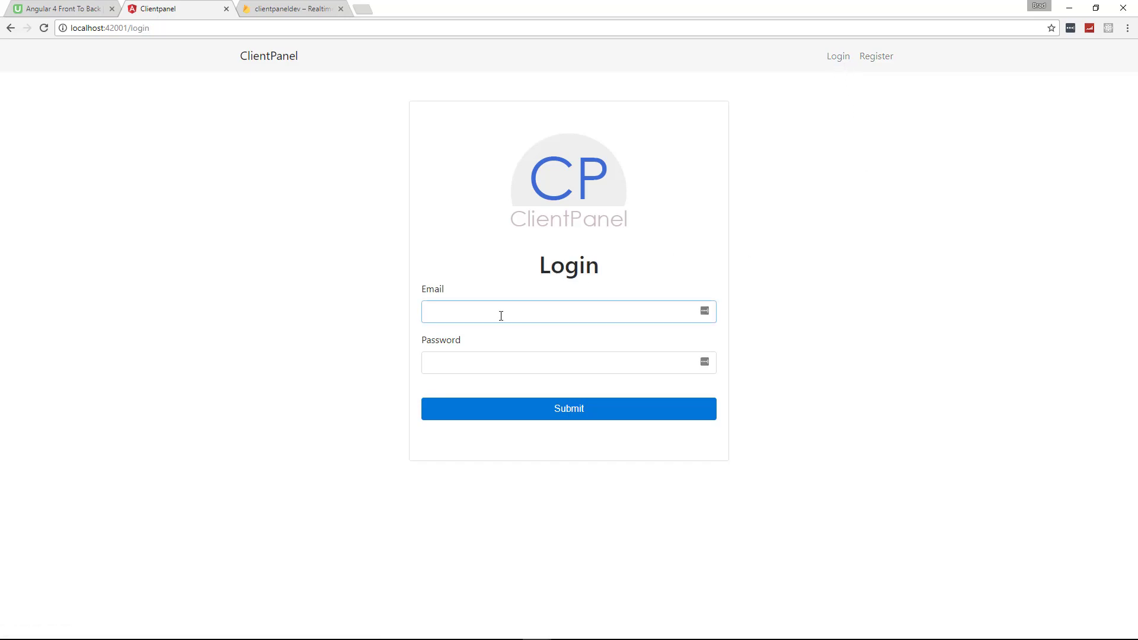
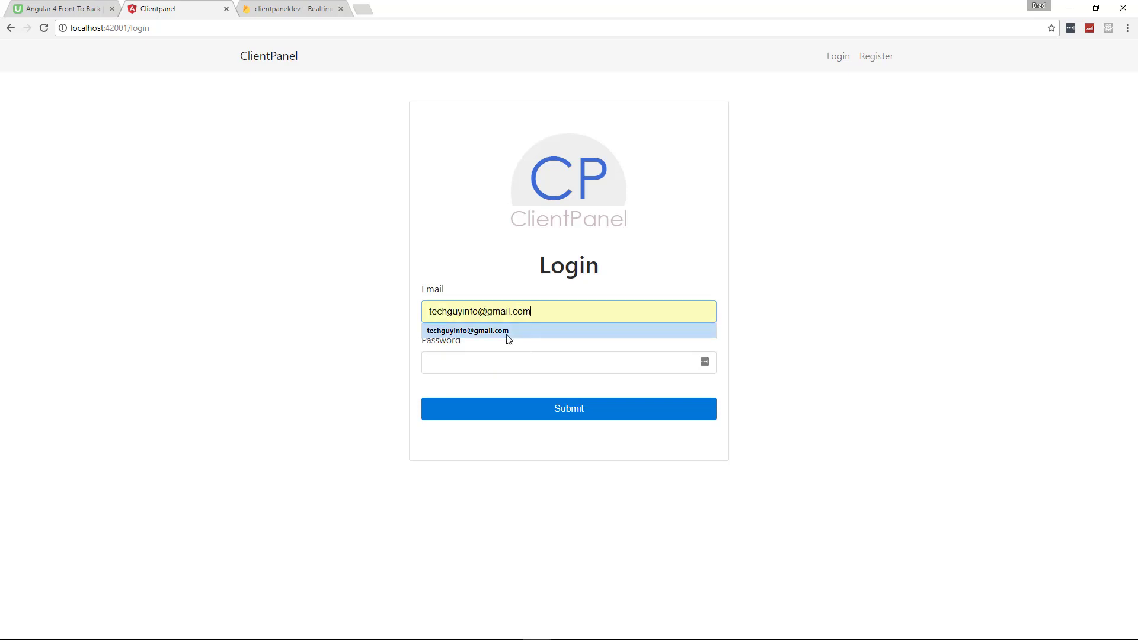
click(508, 332)
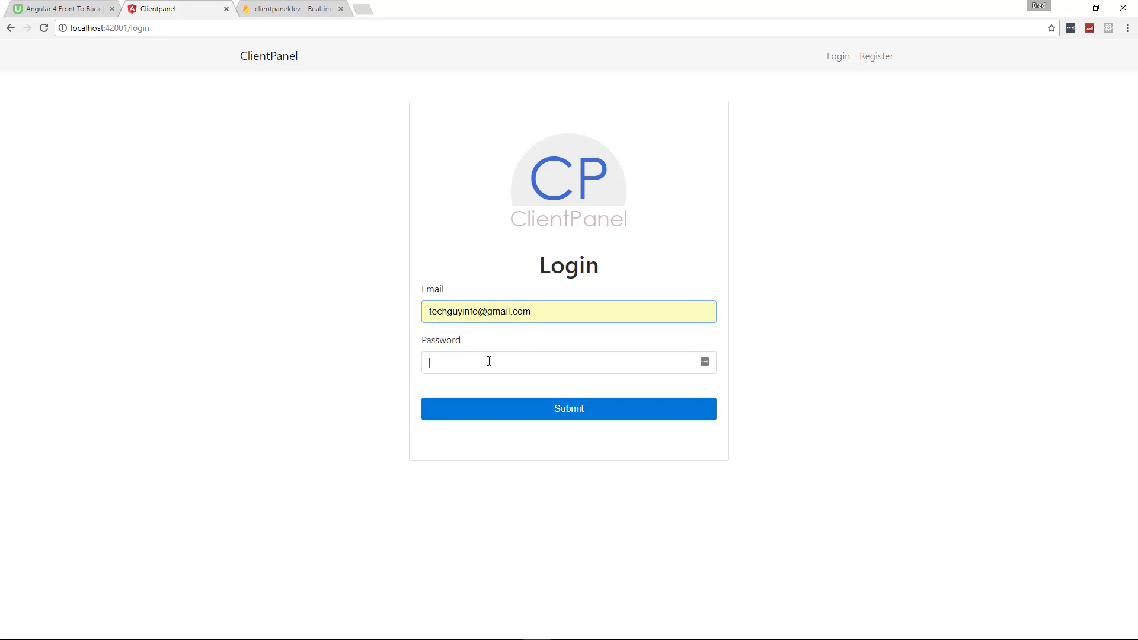
click(489, 362)
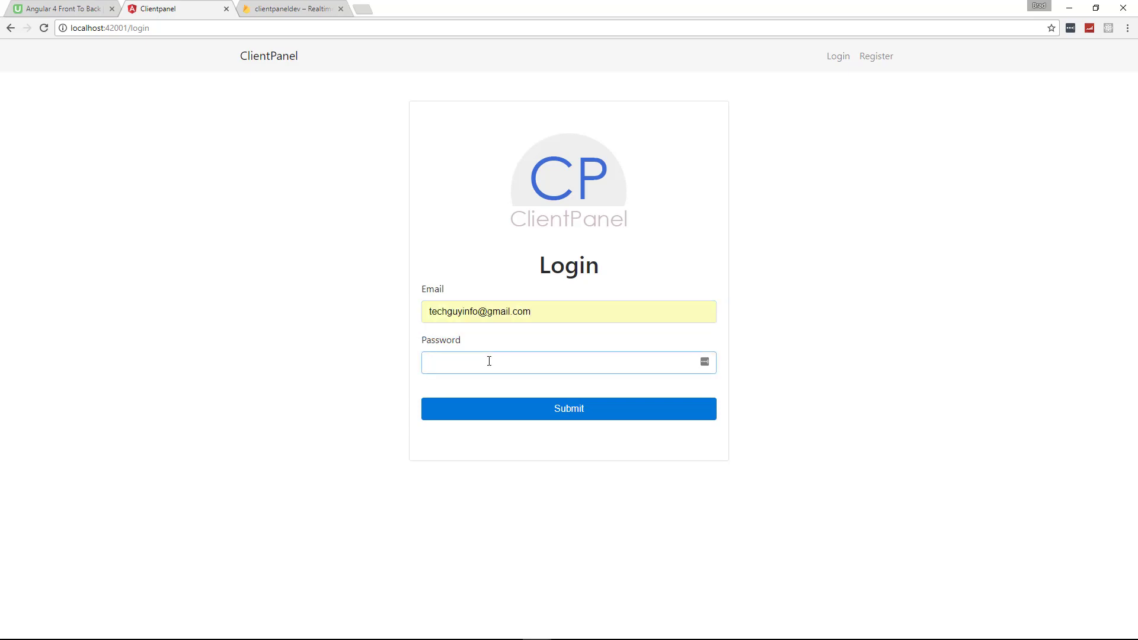
click(496, 413)
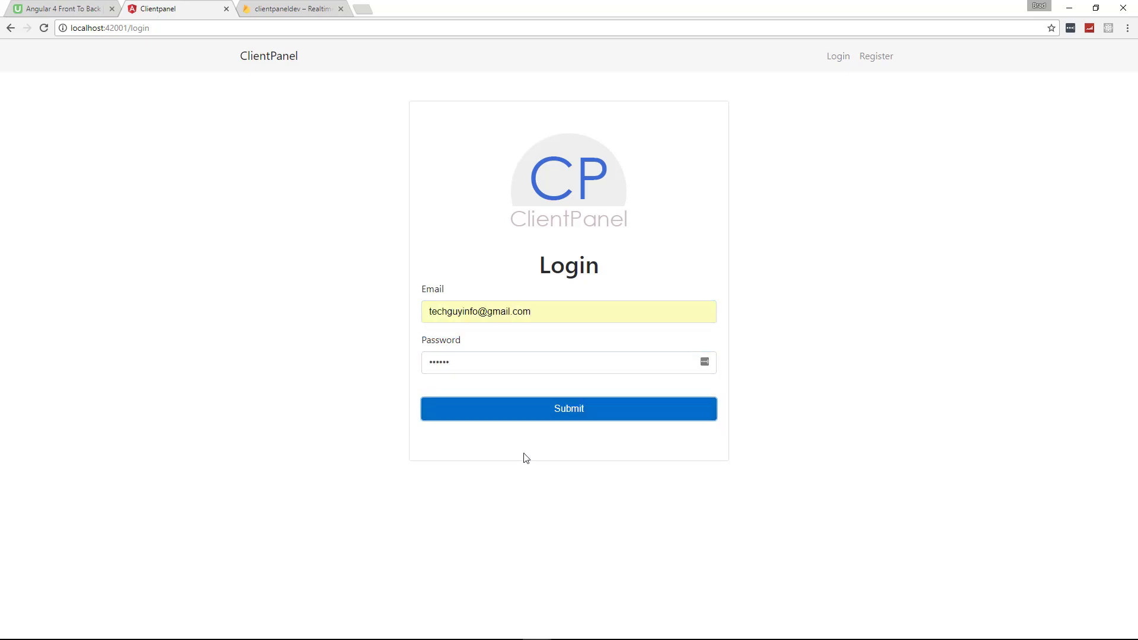
Dismiss the save-password prompt, highlight the clients table, and open the first client's details
click(1019, 236)
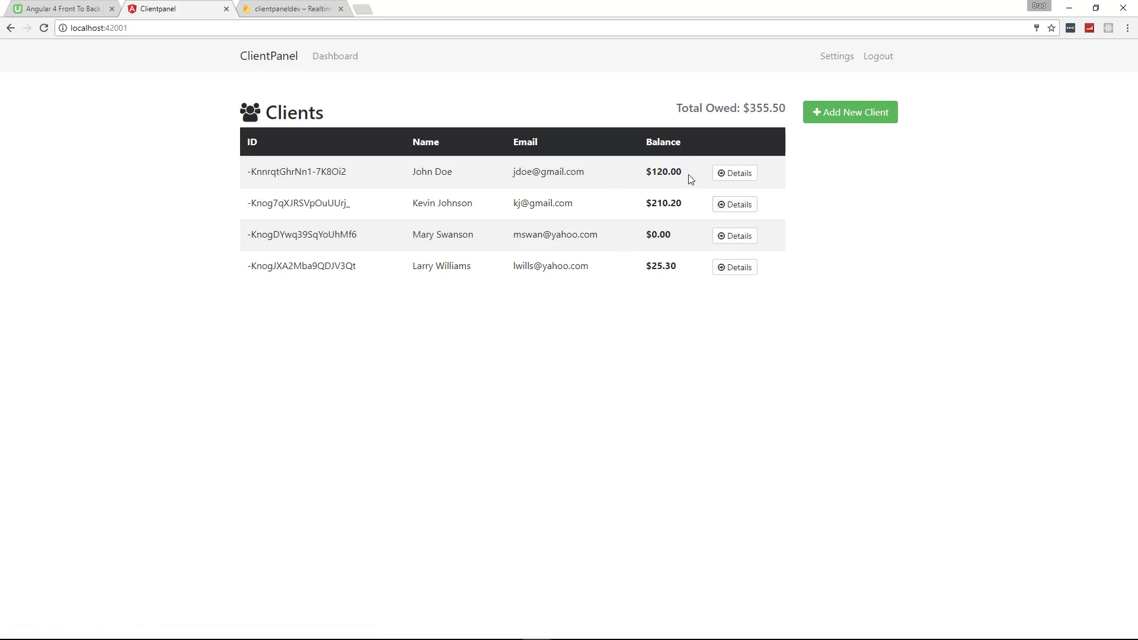
drag(746, 107, 870, 232)
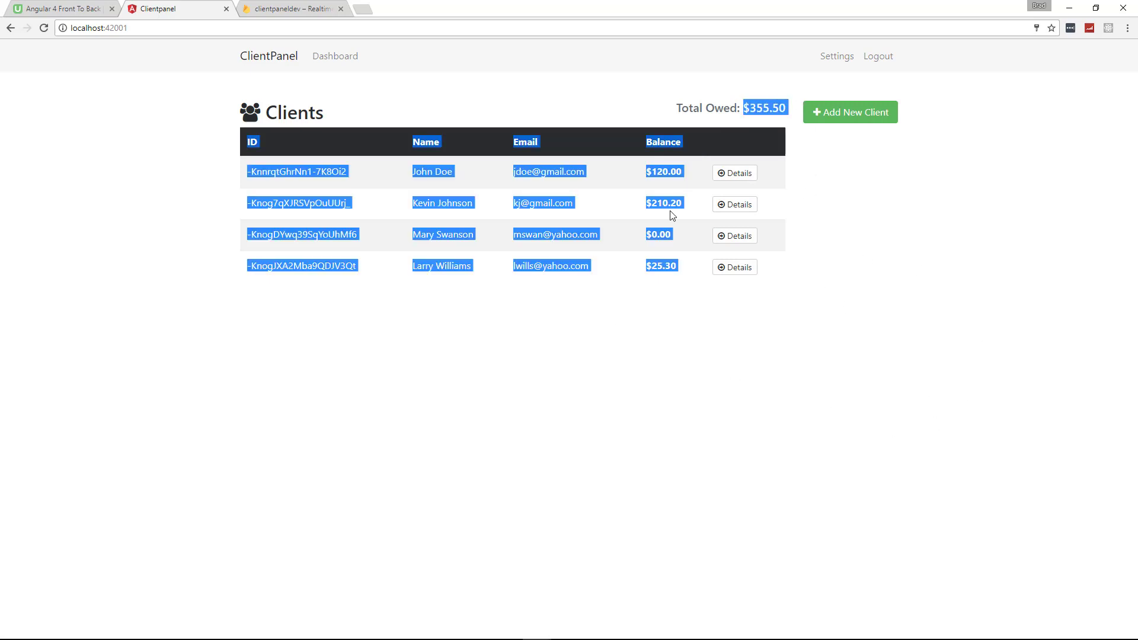
click(735, 173)
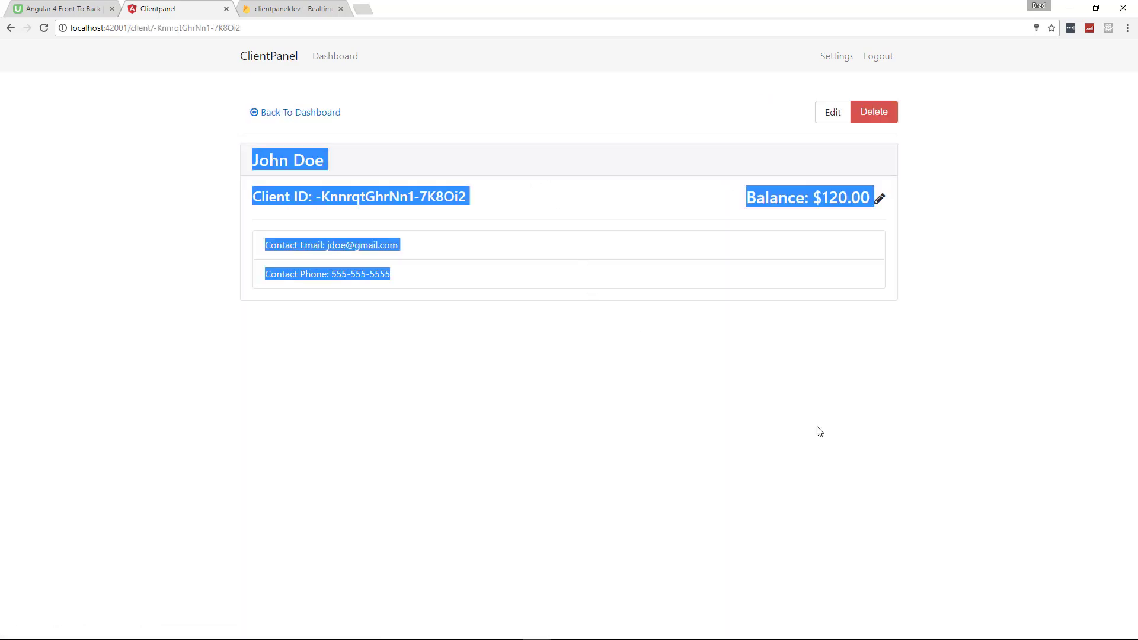
Change the first client's balance from 120 to 100 and save it
click(274, 194)
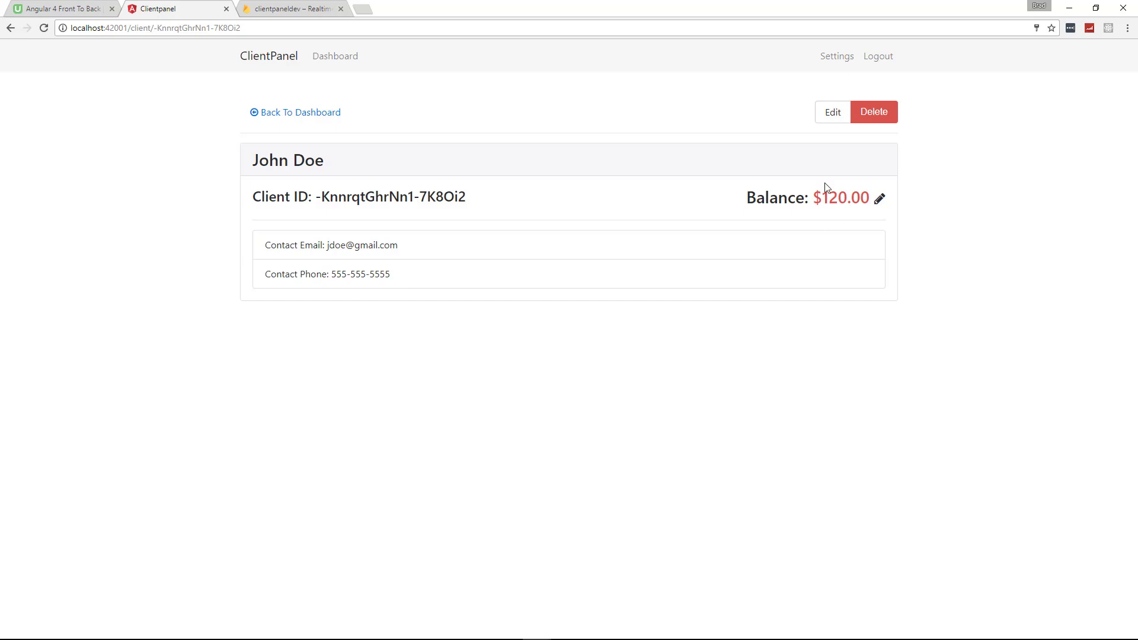
click(880, 200)
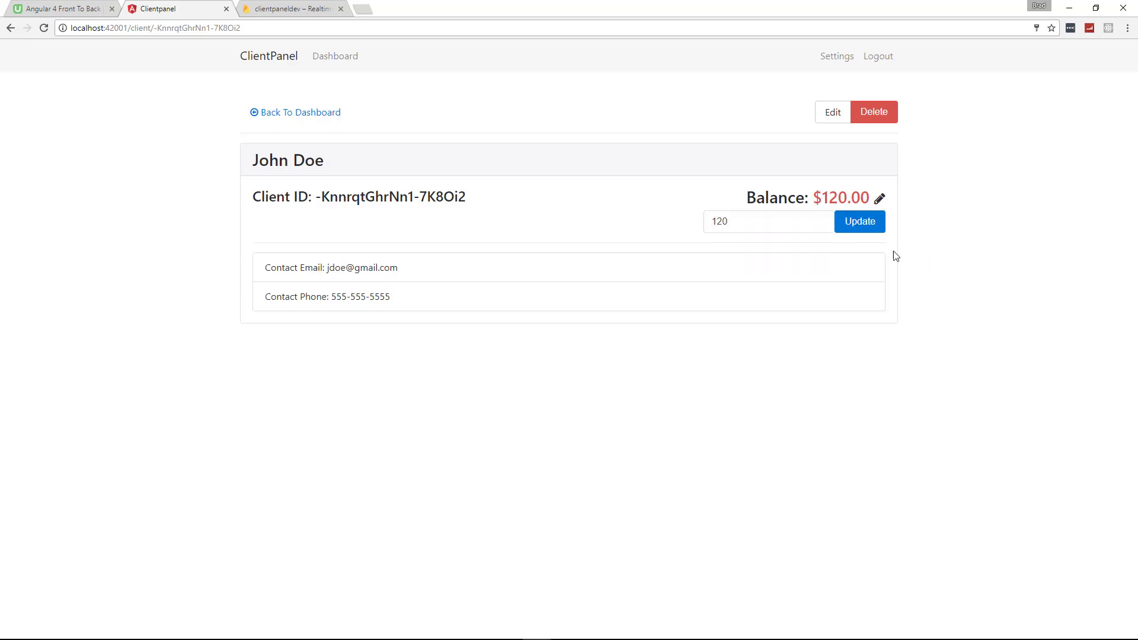
click(721, 222)
key(BackSpace)
text(0)
click(872, 222)
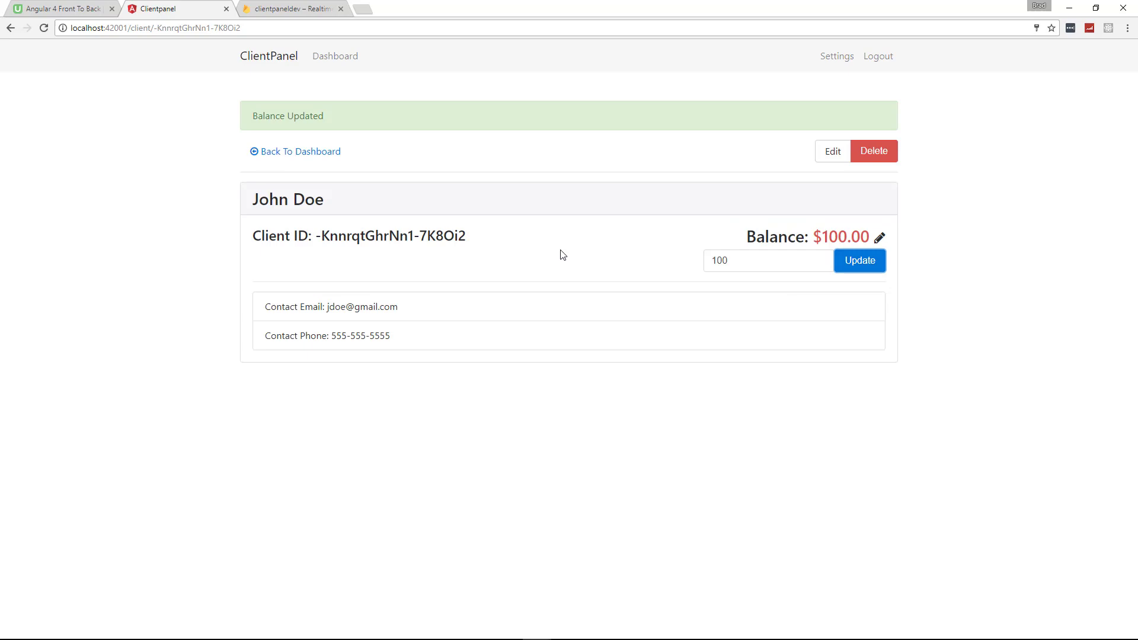
Browse the edit-client form, details page and add-client form, ending back on the Clients dashboard
click(832, 152)
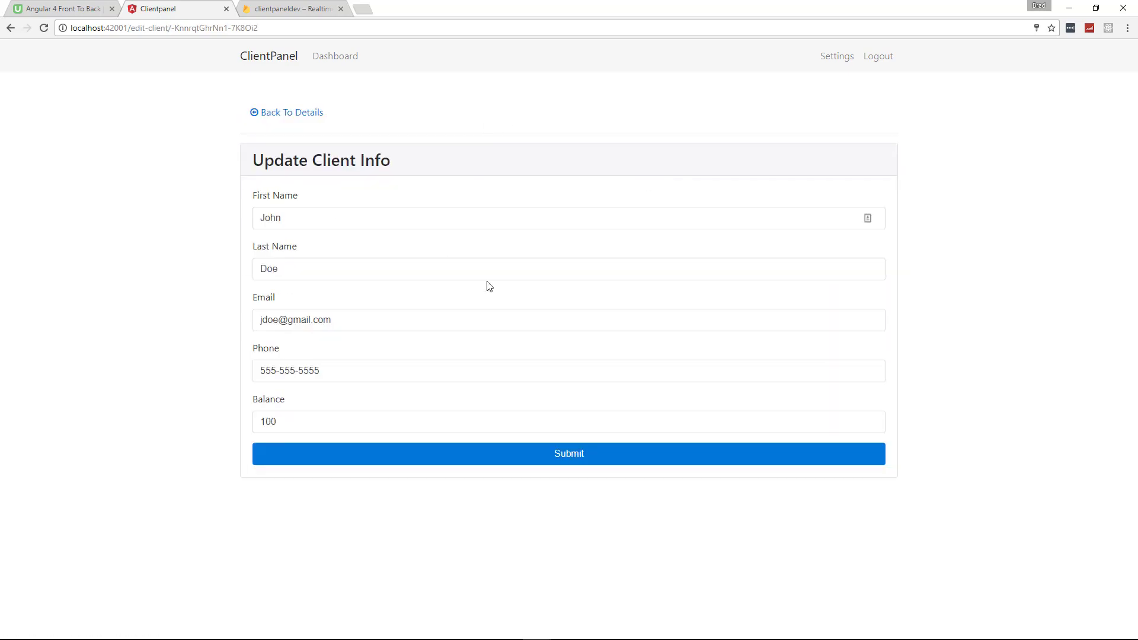
click(281, 113)
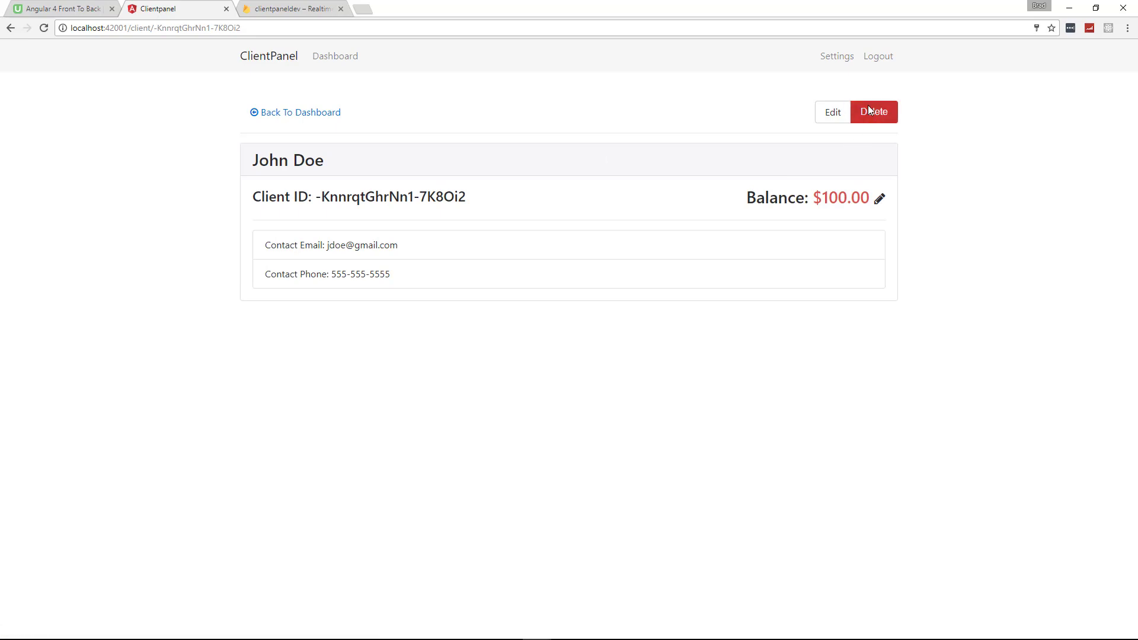
click(332, 55)
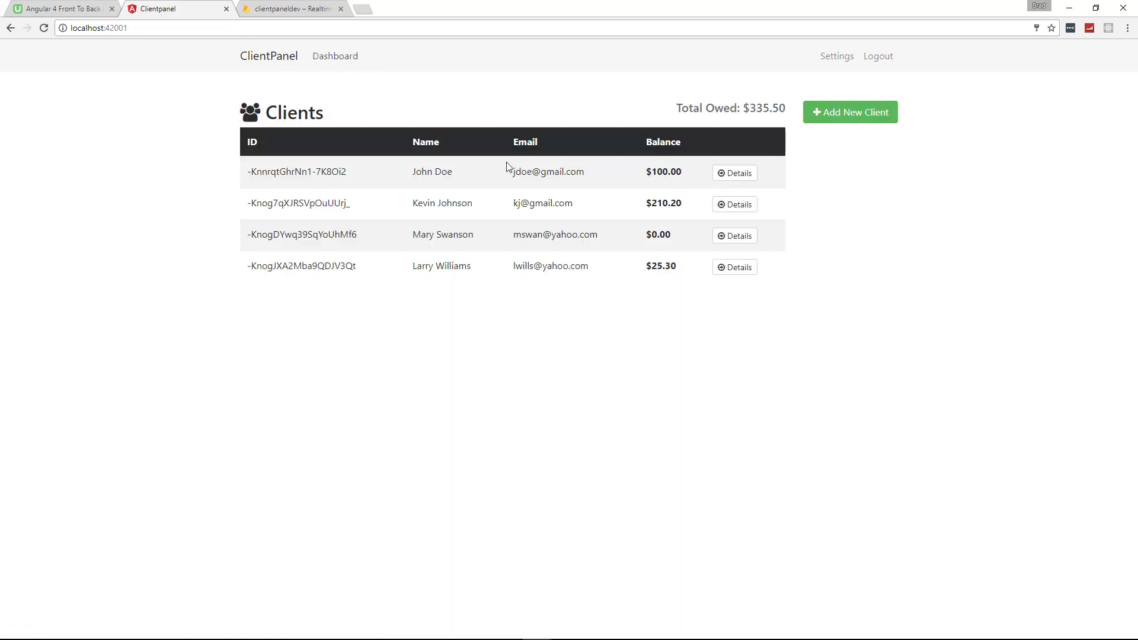
click(851, 115)
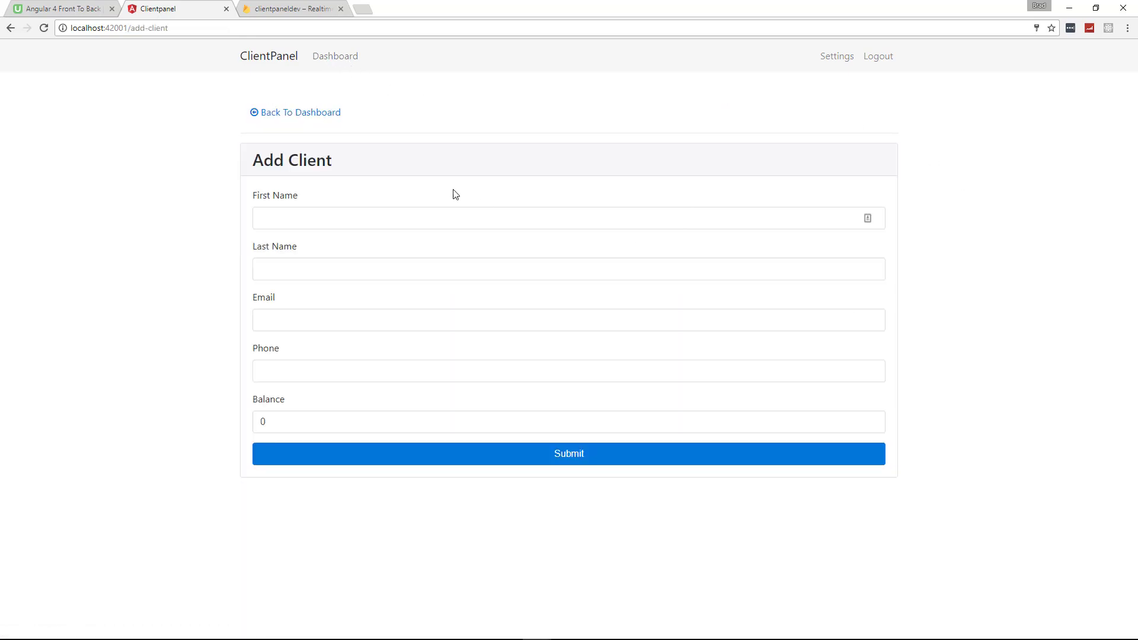
click(315, 116)
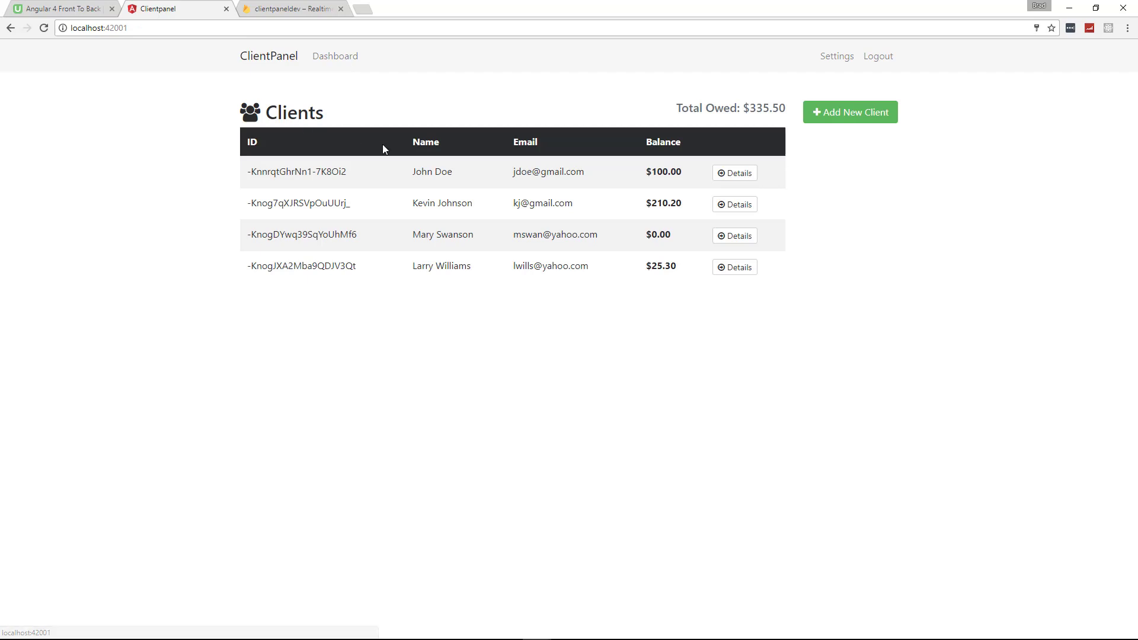
Glance at Settings, then try raising a new client's balance to 3 in the add-client form
click(836, 63)
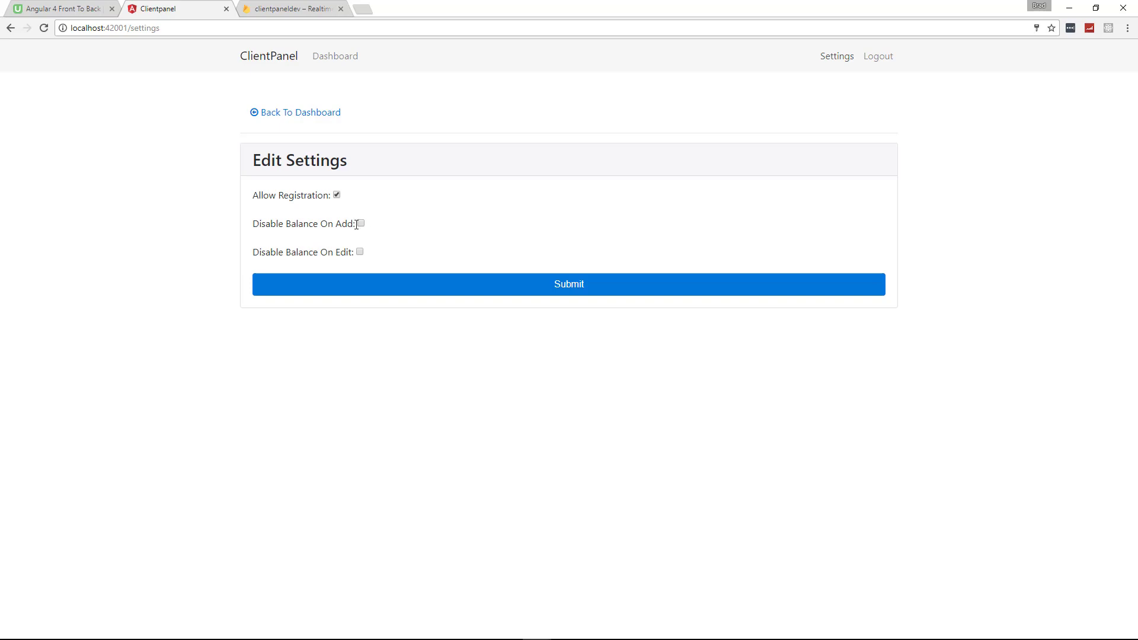
click(338, 59)
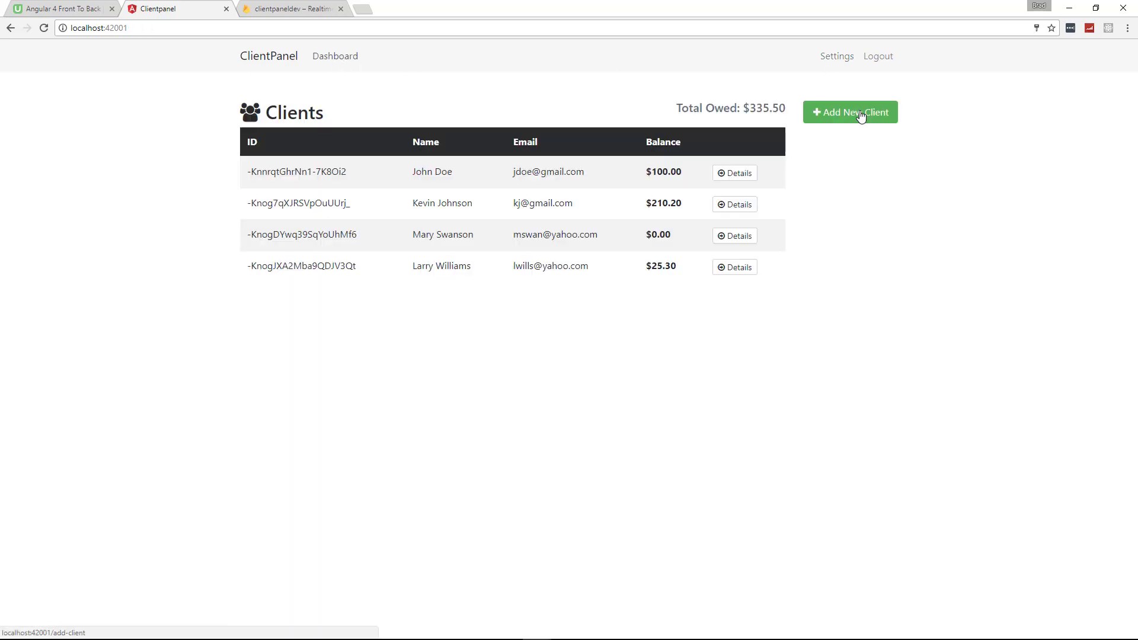
click(861, 115)
double_click(341, 430)
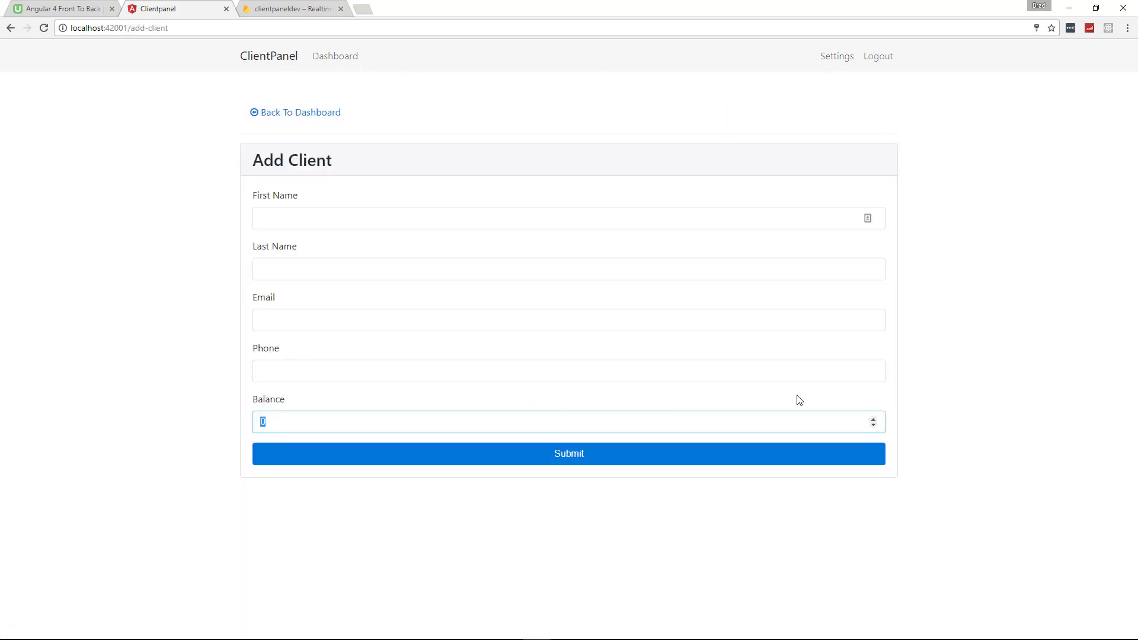
click(873, 420)
click(873, 420)
click(873, 420)
click(988, 241)
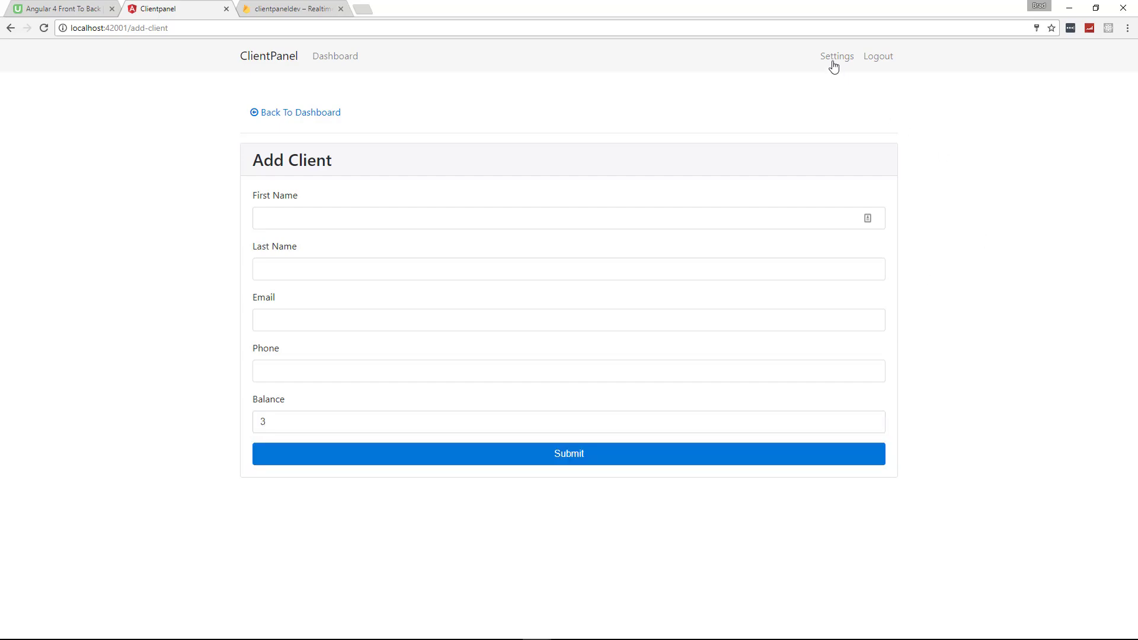
Check Disable Balance On Add and On Edit in Settings, save, and return to the dashboard
click(830, 58)
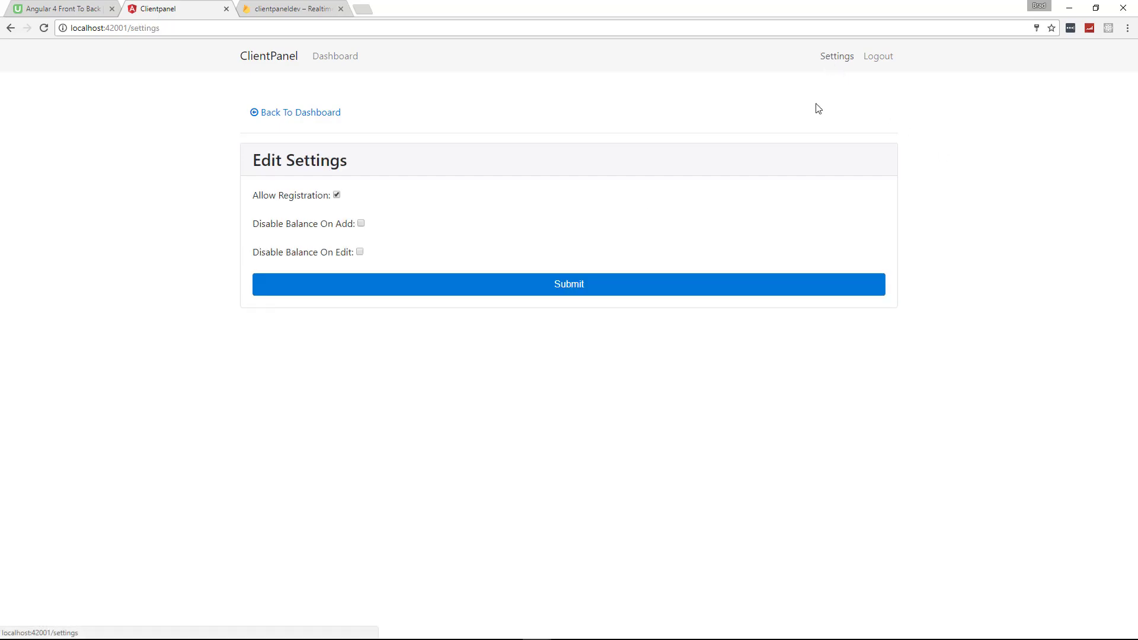
click(361, 223)
click(360, 252)
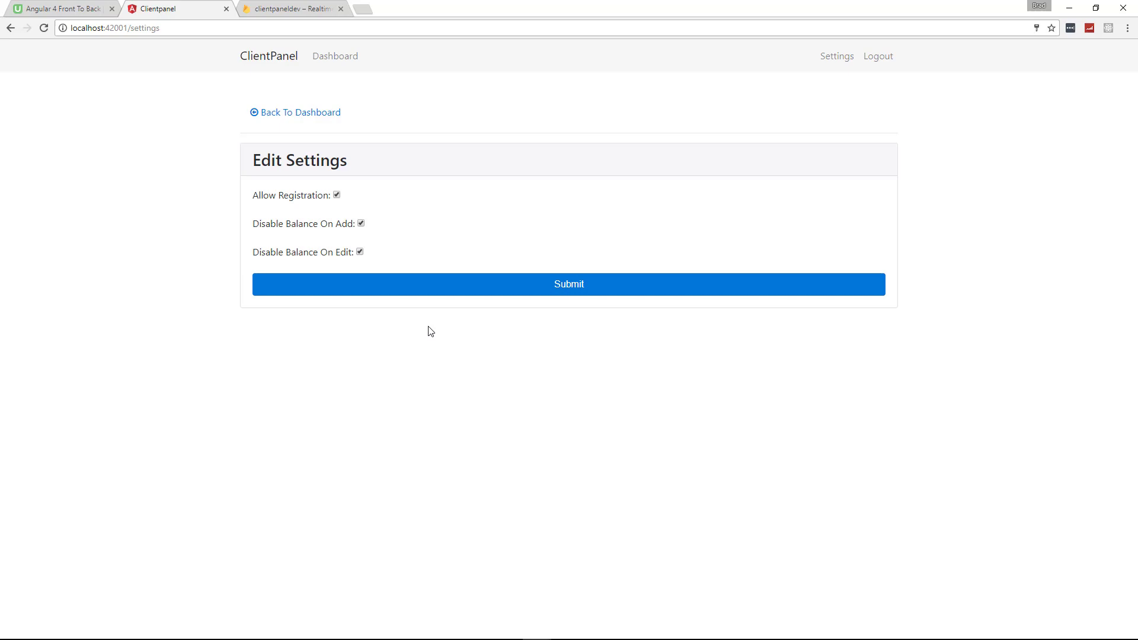
click(472, 295)
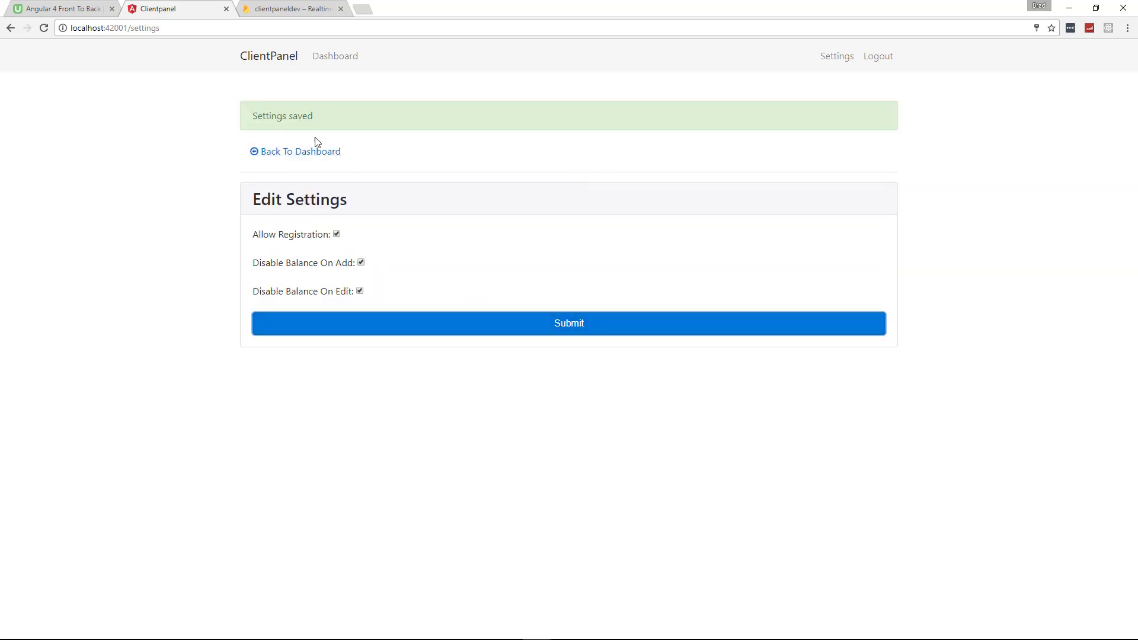
click(339, 58)
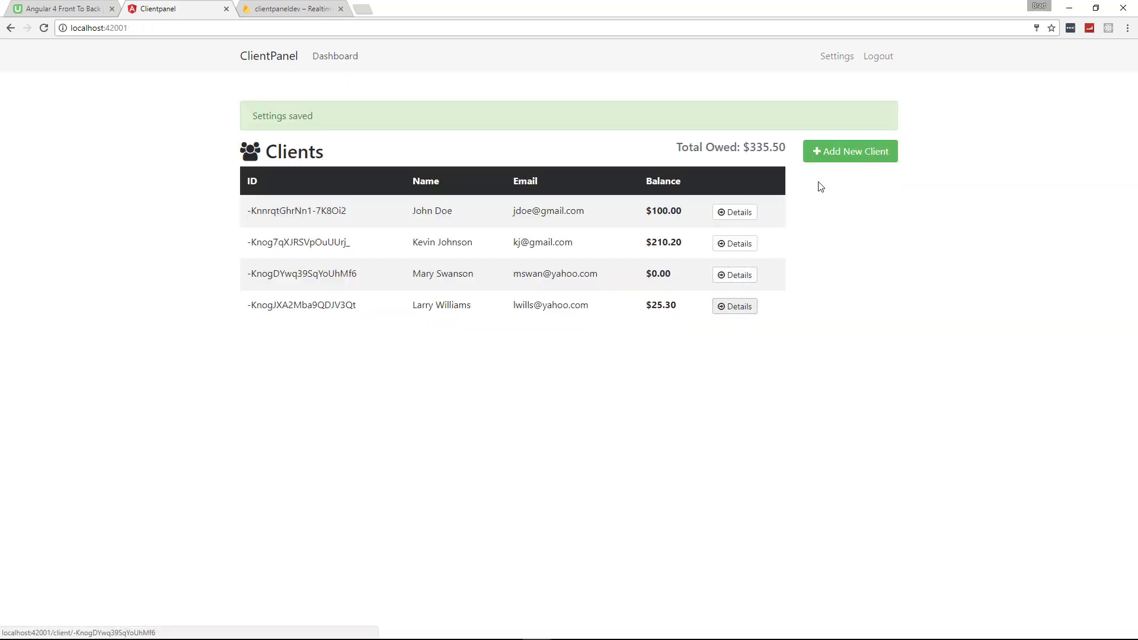
Confirm the add-client balance is locked, then open the first client's edit form showing balance 100 disabled
click(828, 155)
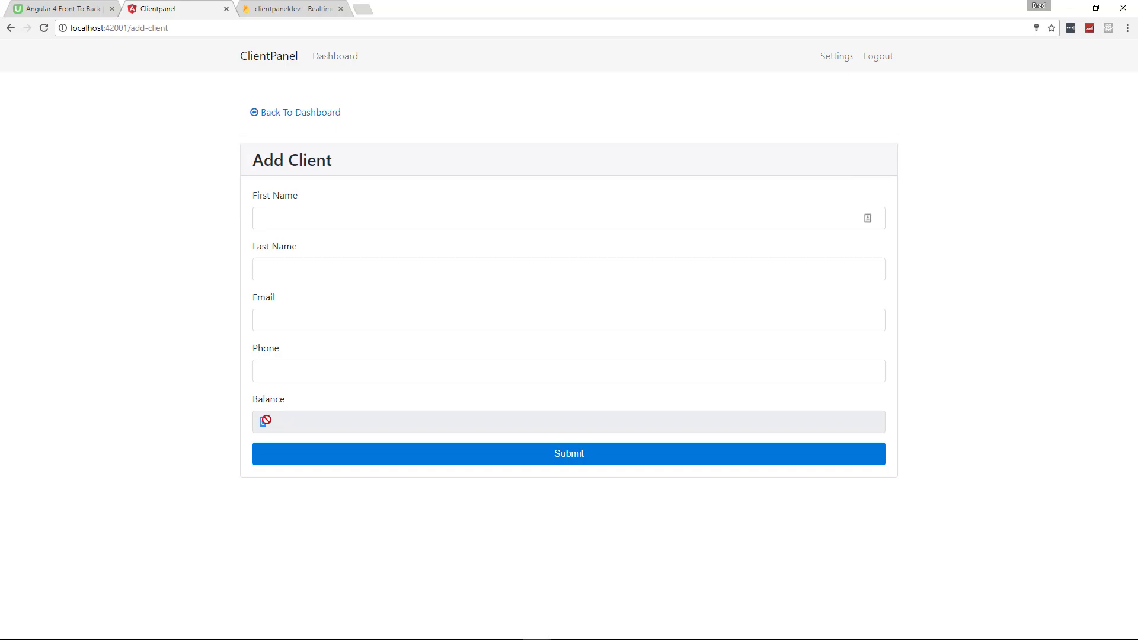
drag(264, 420, 249, 418)
click(300, 115)
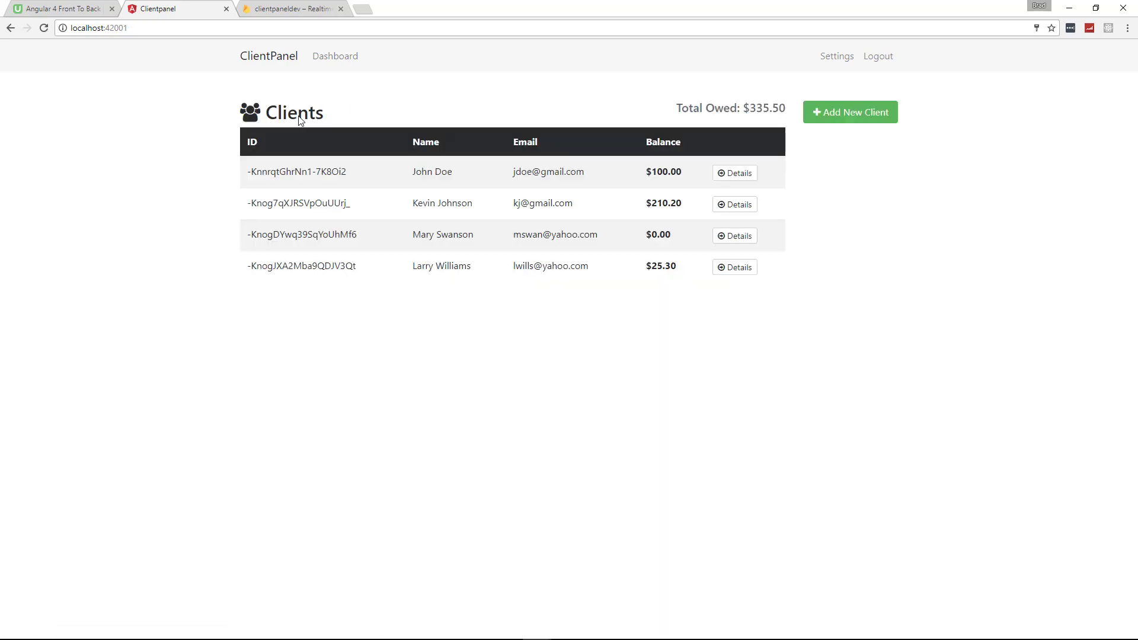
click(735, 173)
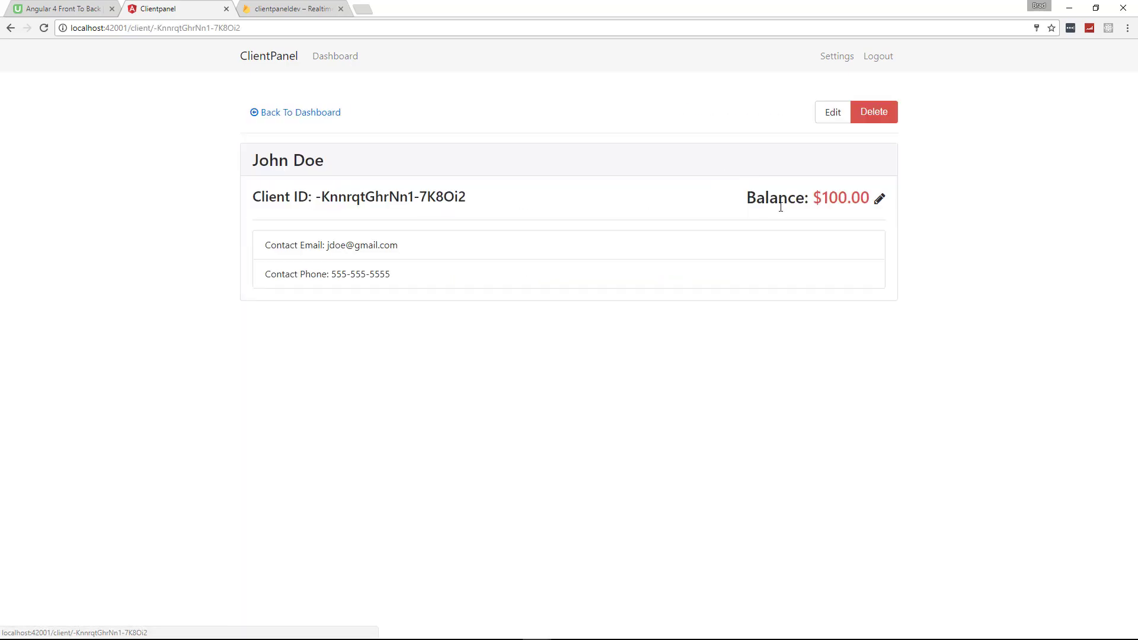
click(880, 200)
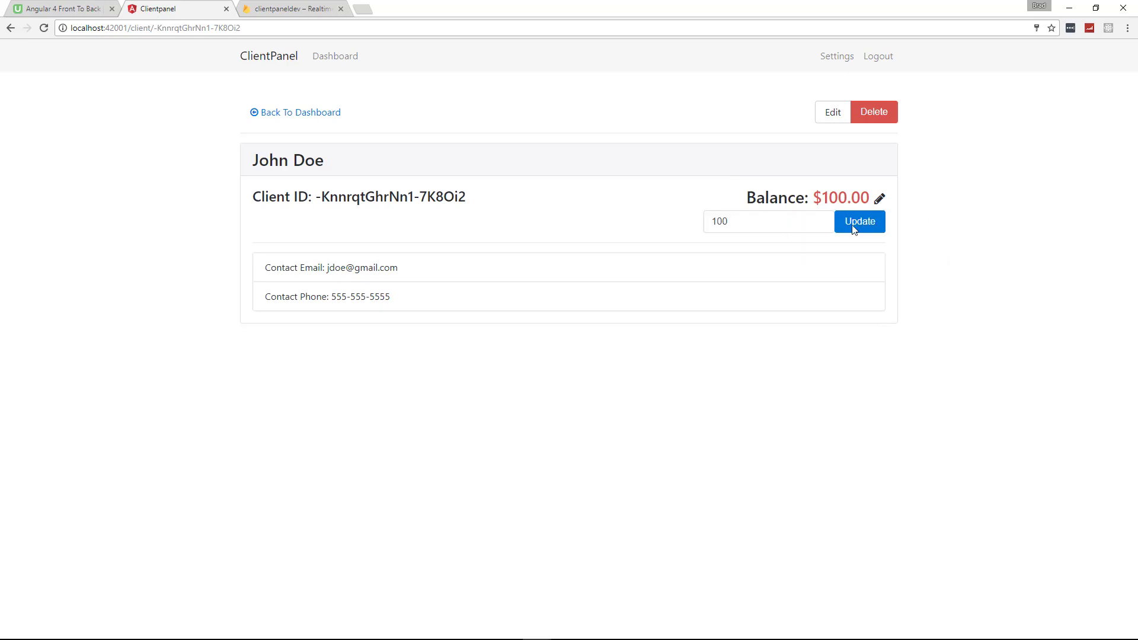
click(833, 112)
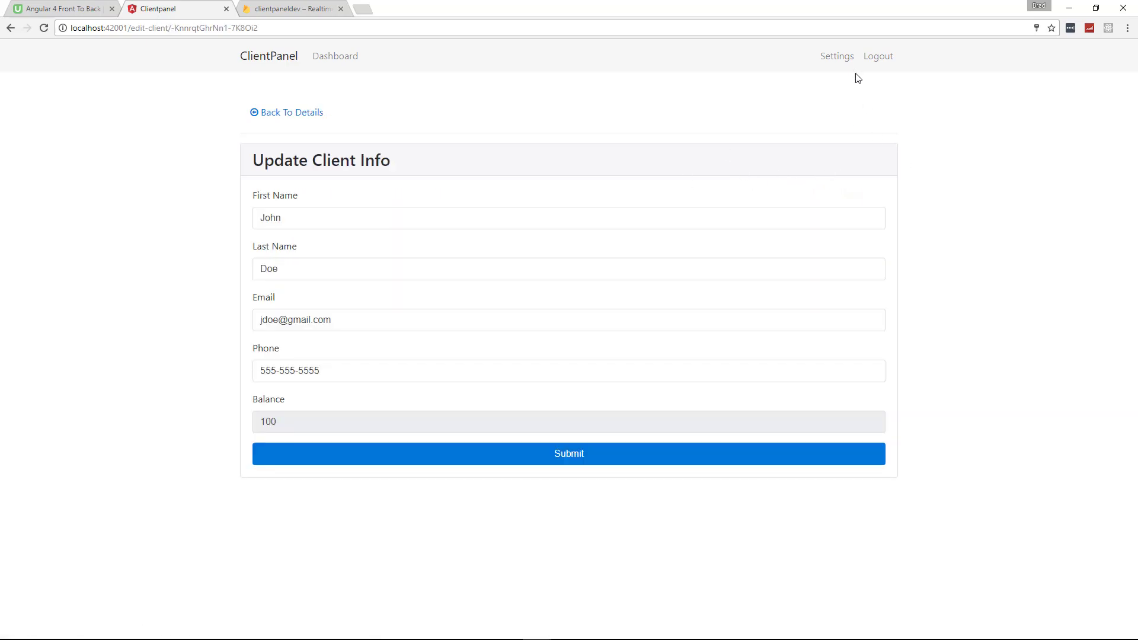
Uncheck Allow Registration in Settings and save the change
click(836, 57)
click(336, 196)
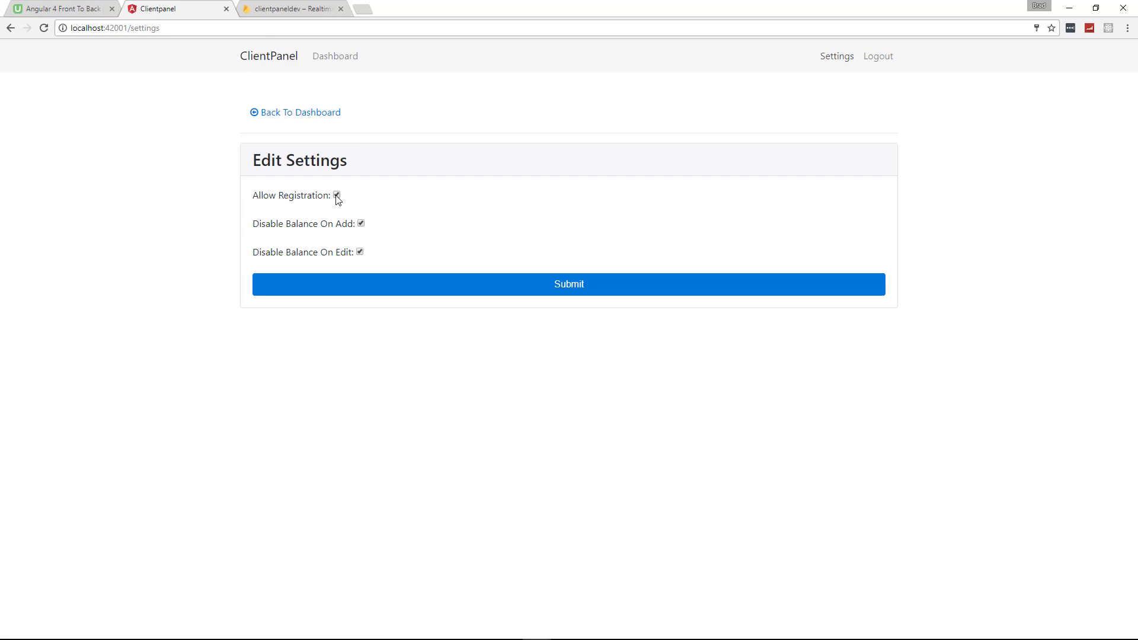
click(366, 290)
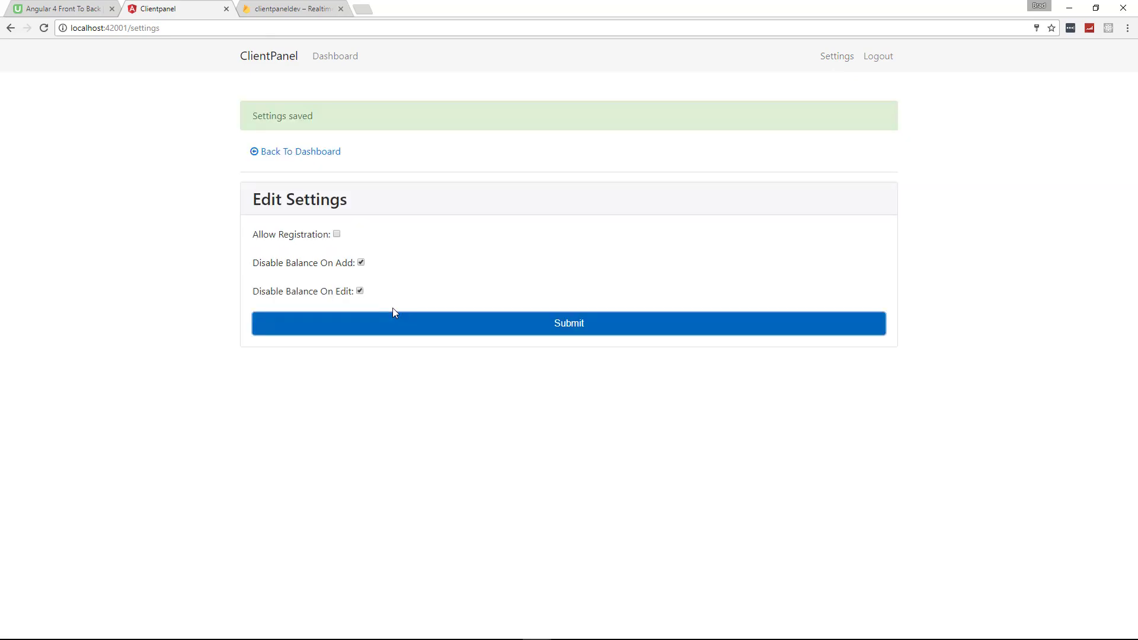
Log out and load the /register address, which redirects back to the login page
click(878, 56)
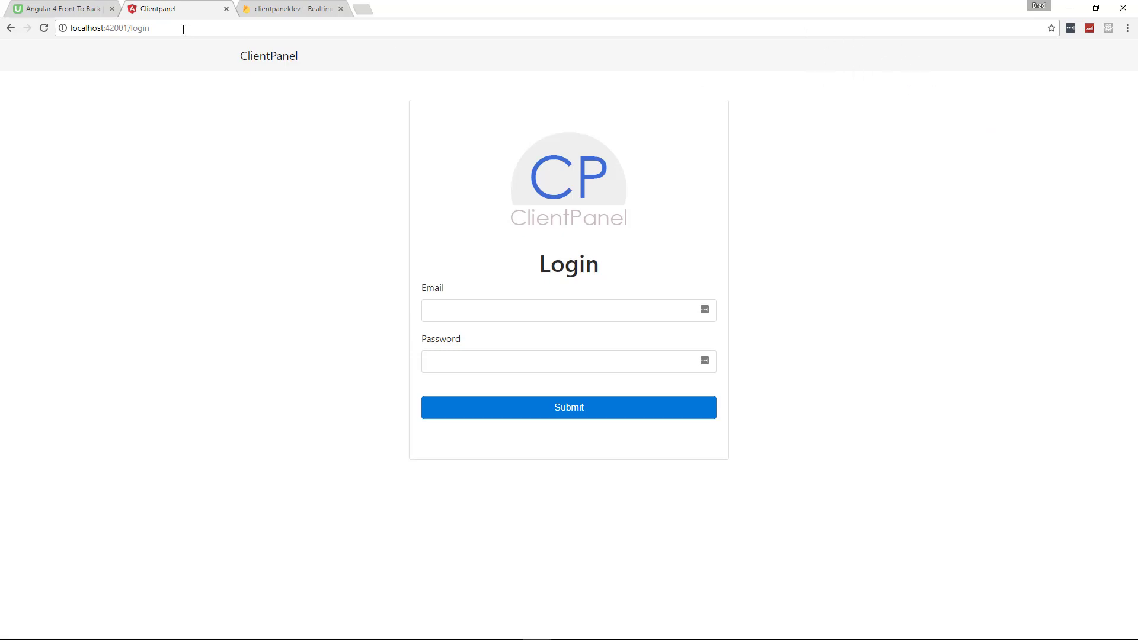
drag(150, 29, 132, 29)
text(register)
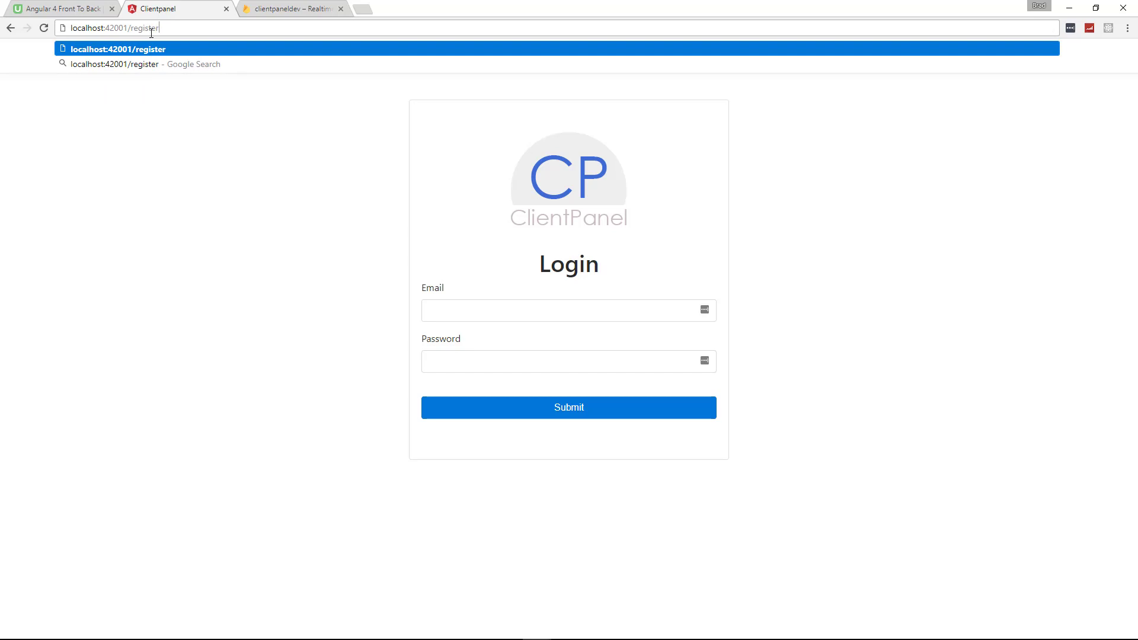
key(Return)
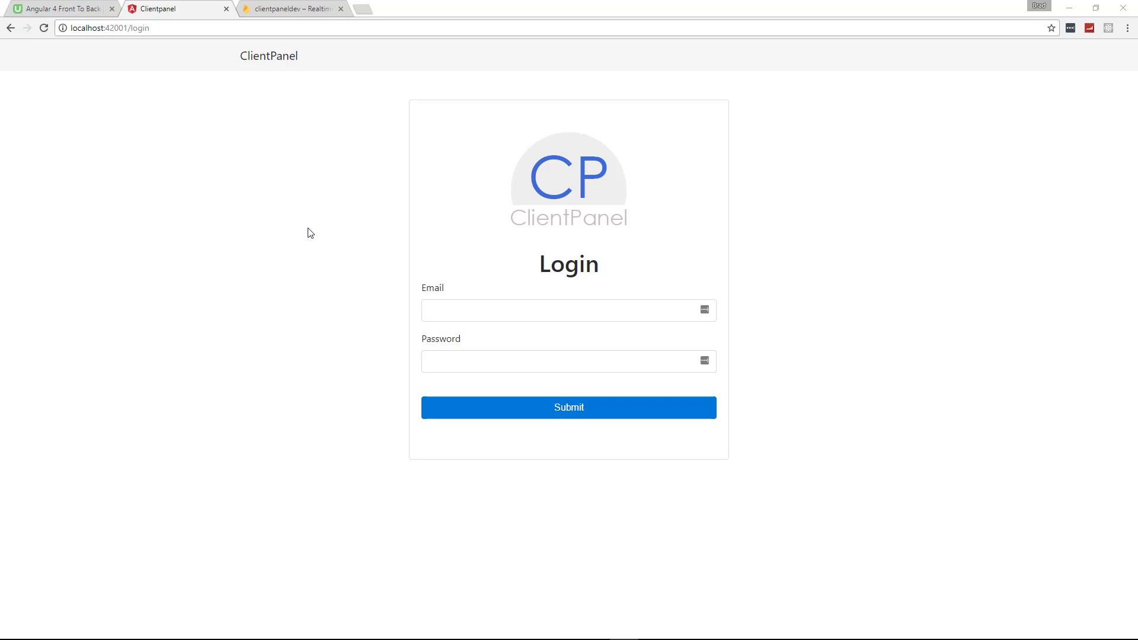
In the Firebase console, expand the second client's record in Realtime Database
click(291, 10)
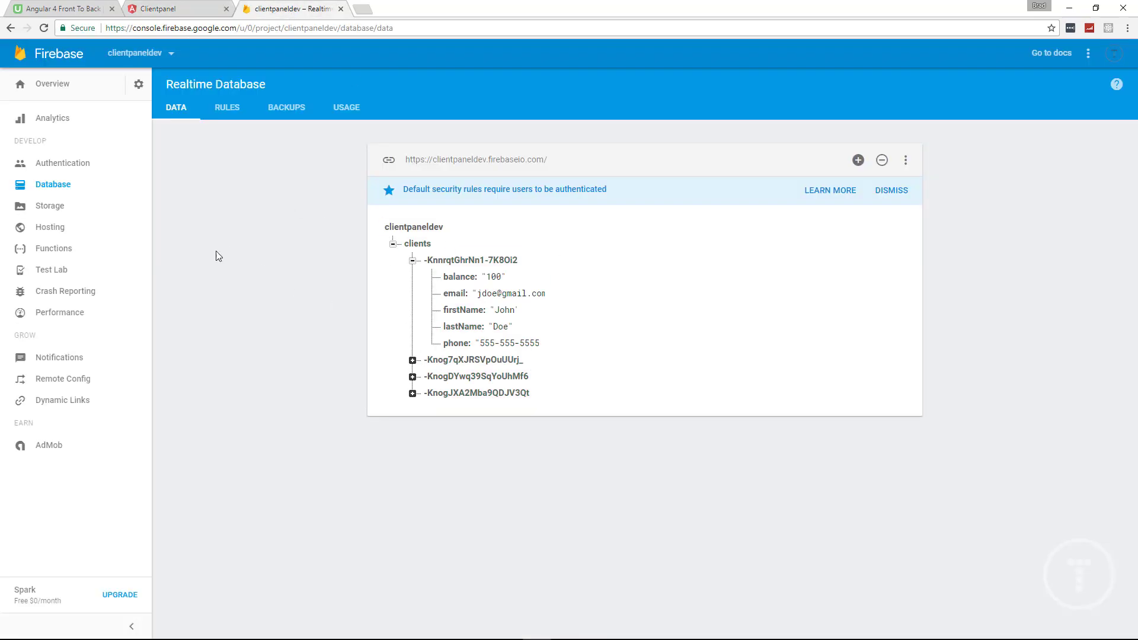
mouse_move(405, 249)
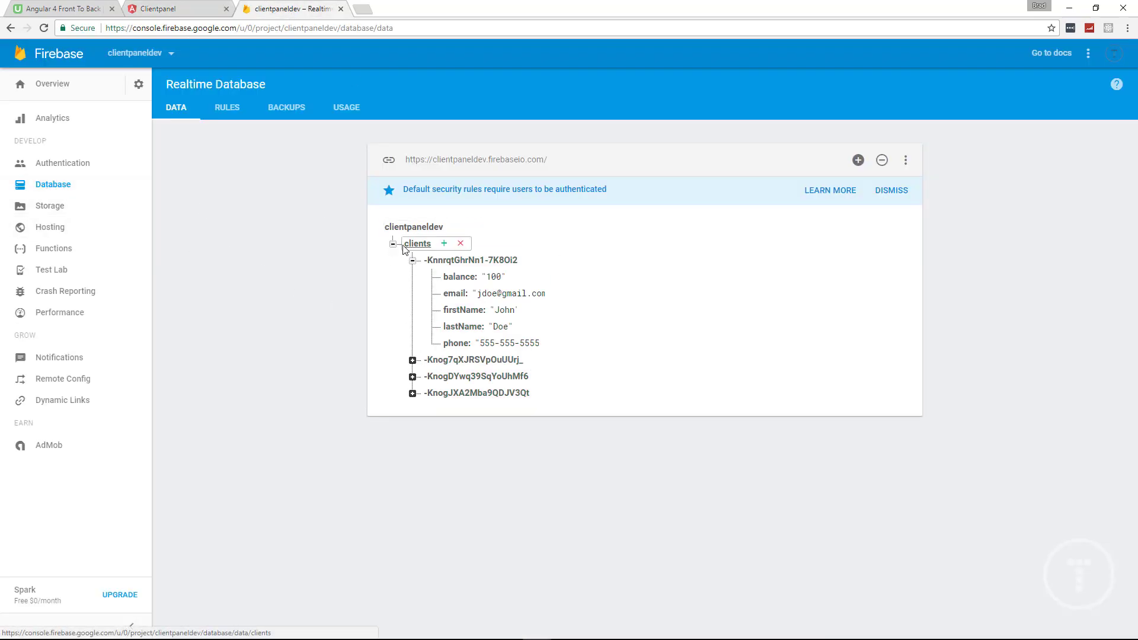
click(413, 360)
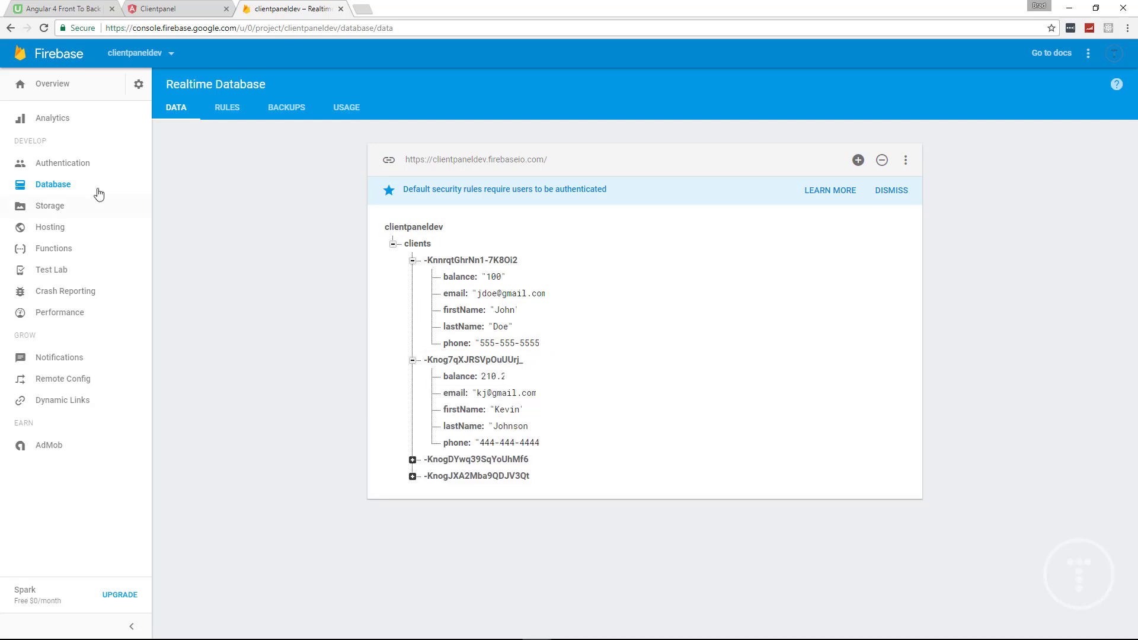
Check that Email/Password is the only sign-in provider, then view the three registered users
click(76, 163)
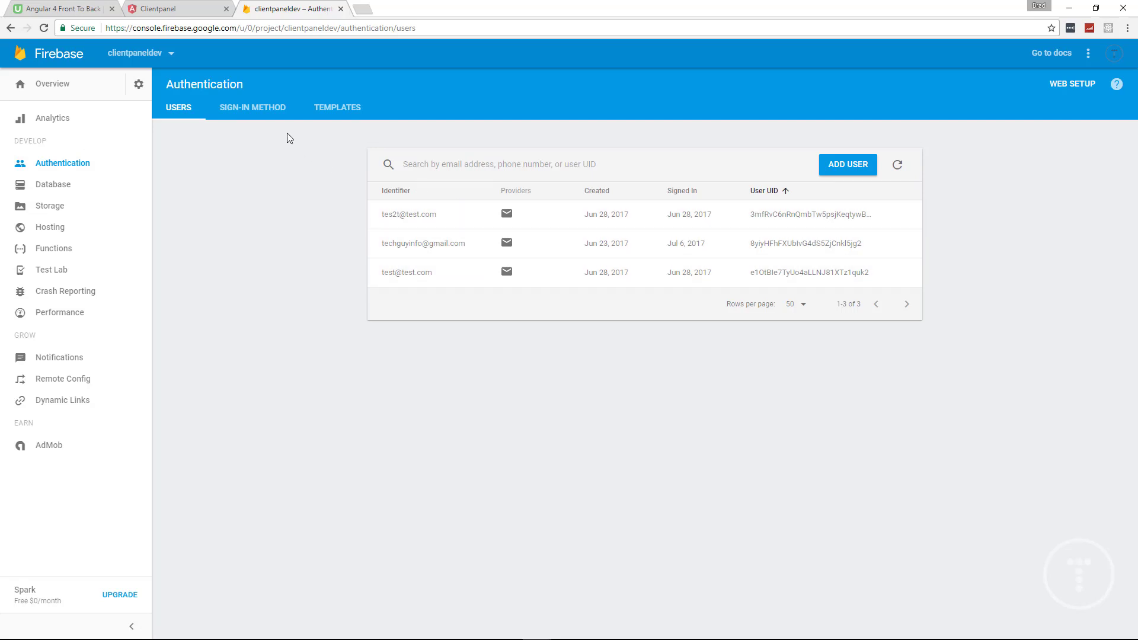
click(253, 109)
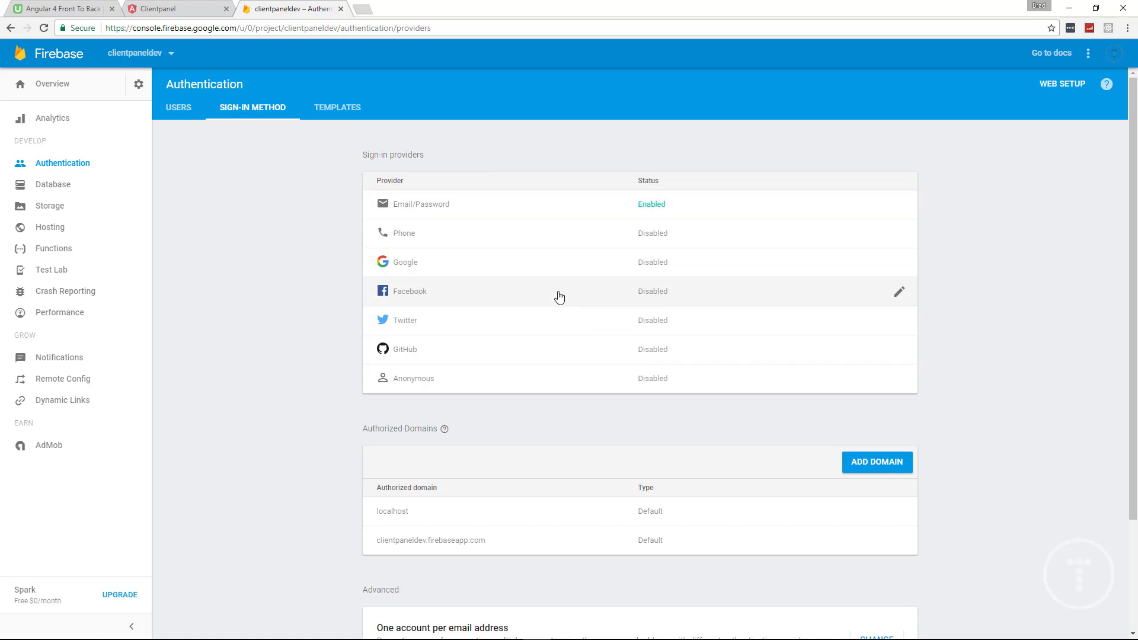
click(178, 112)
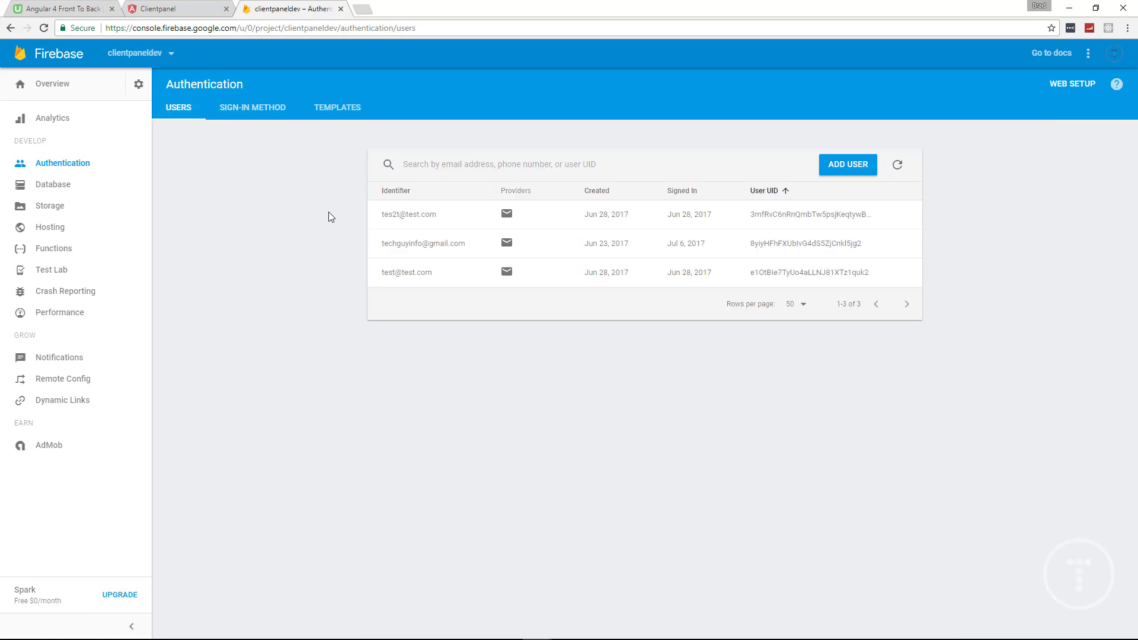
Bring up the clientpanel project in VS Code and collapse the guards, models and services folders
click(172, 9)
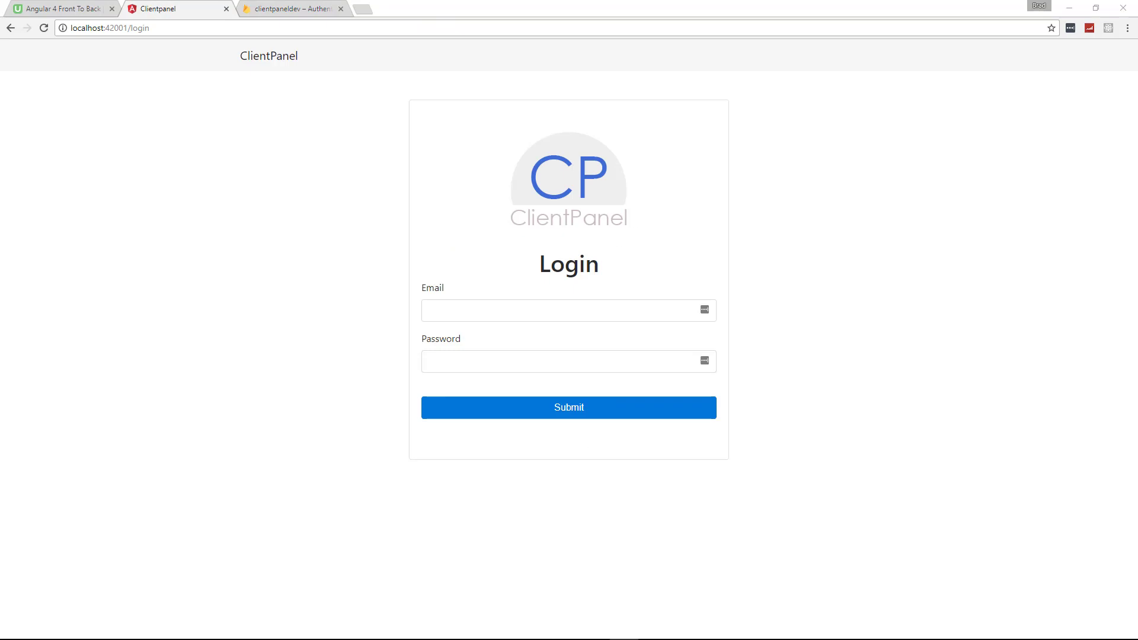
mouse_move(485, 635)
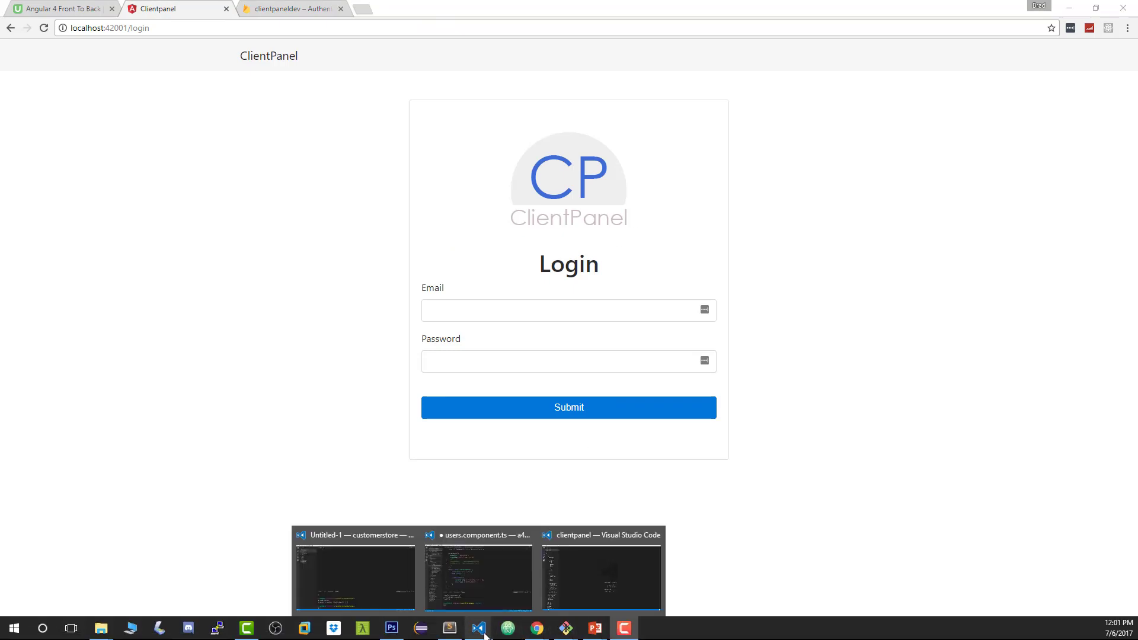
click(605, 578)
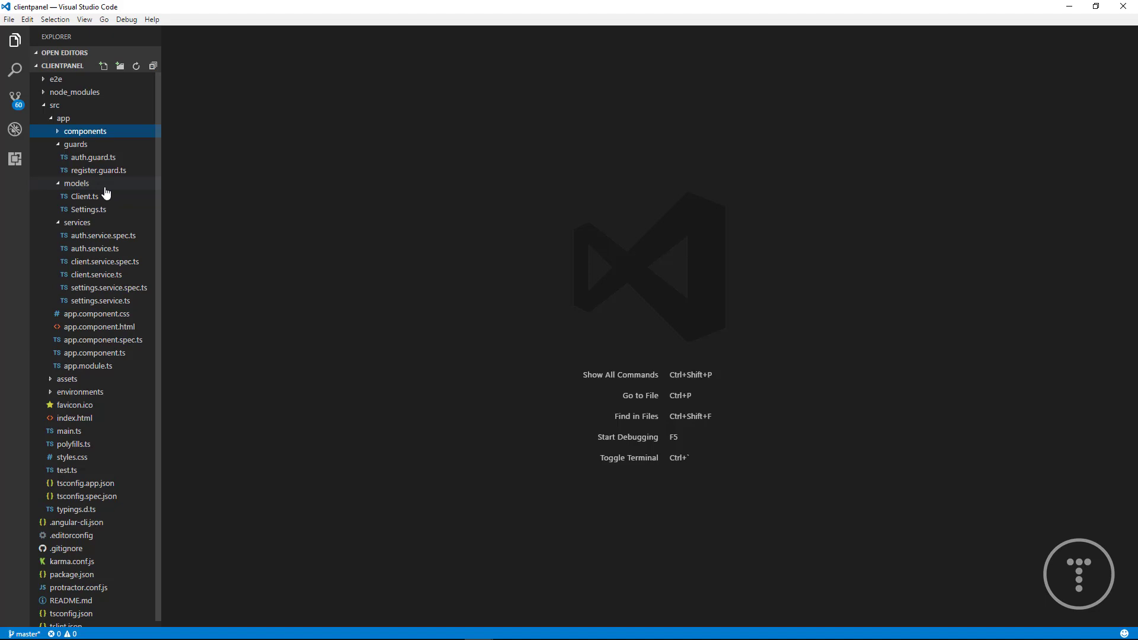
click(77, 146)
click(77, 158)
click(76, 171)
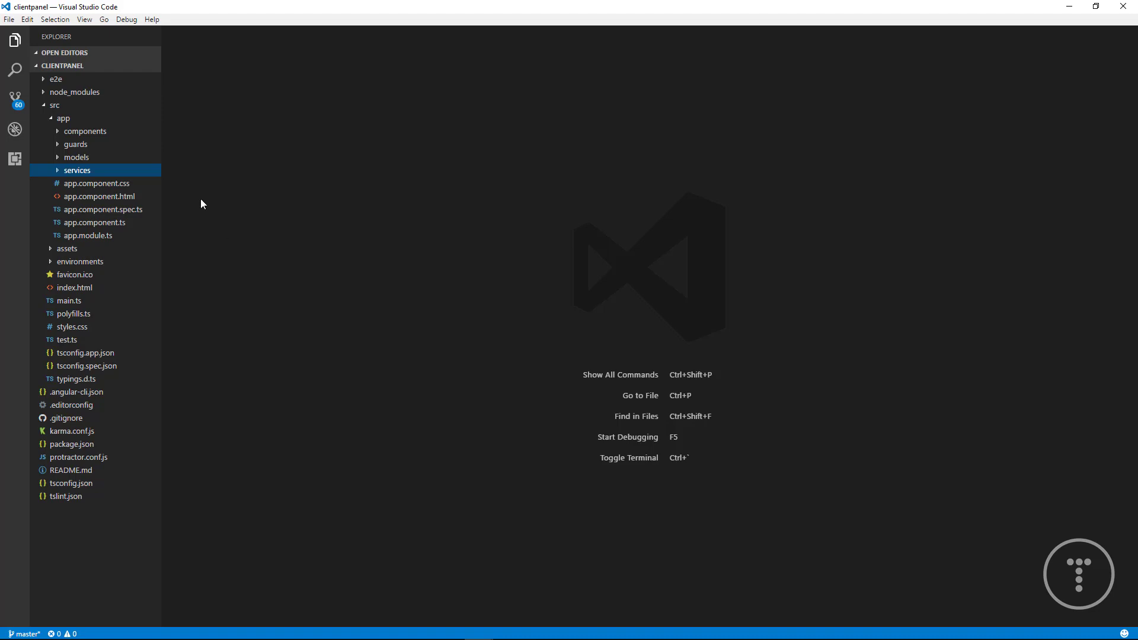
Expand and collapse components, guards, models and services in turn to show their contents
click(87, 132)
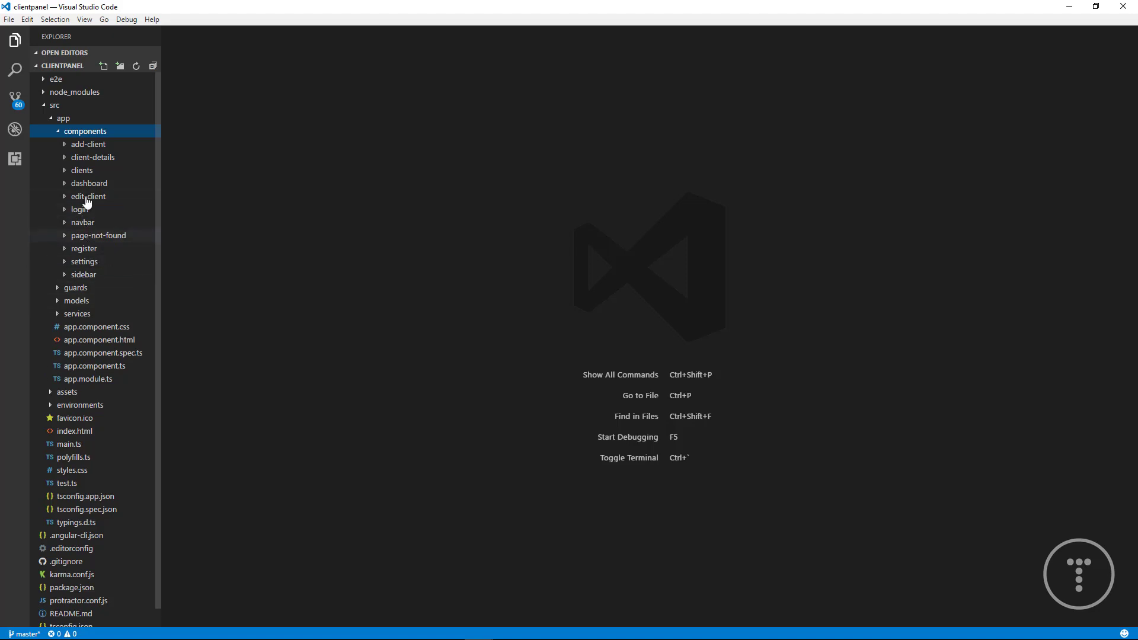
click(56, 133)
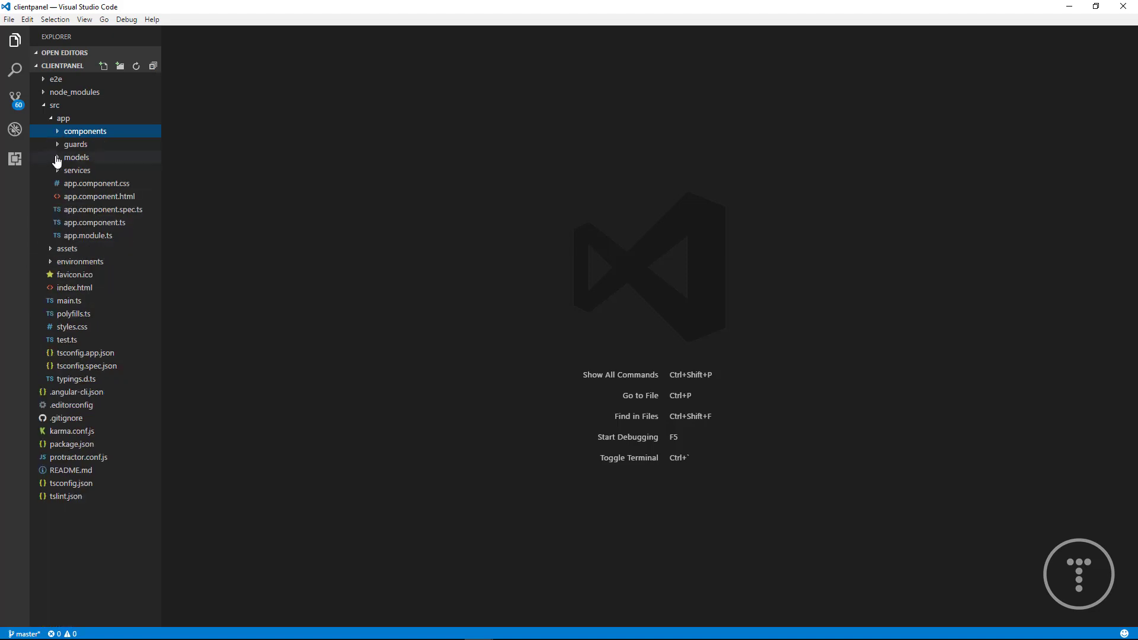
click(57, 145)
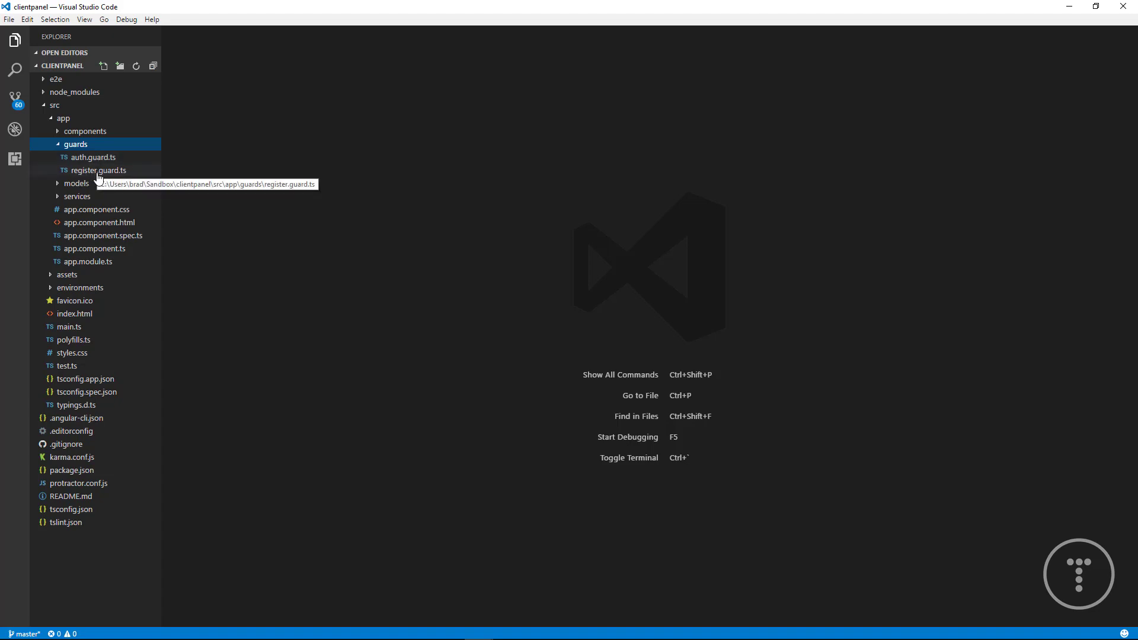
click(81, 146)
click(83, 157)
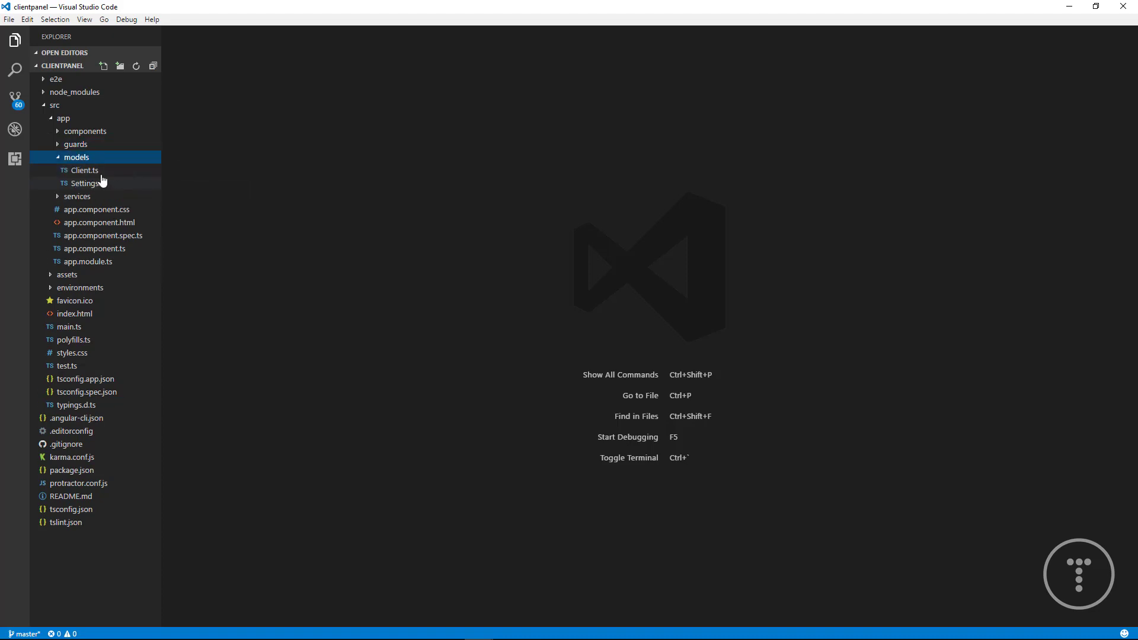
click(81, 158)
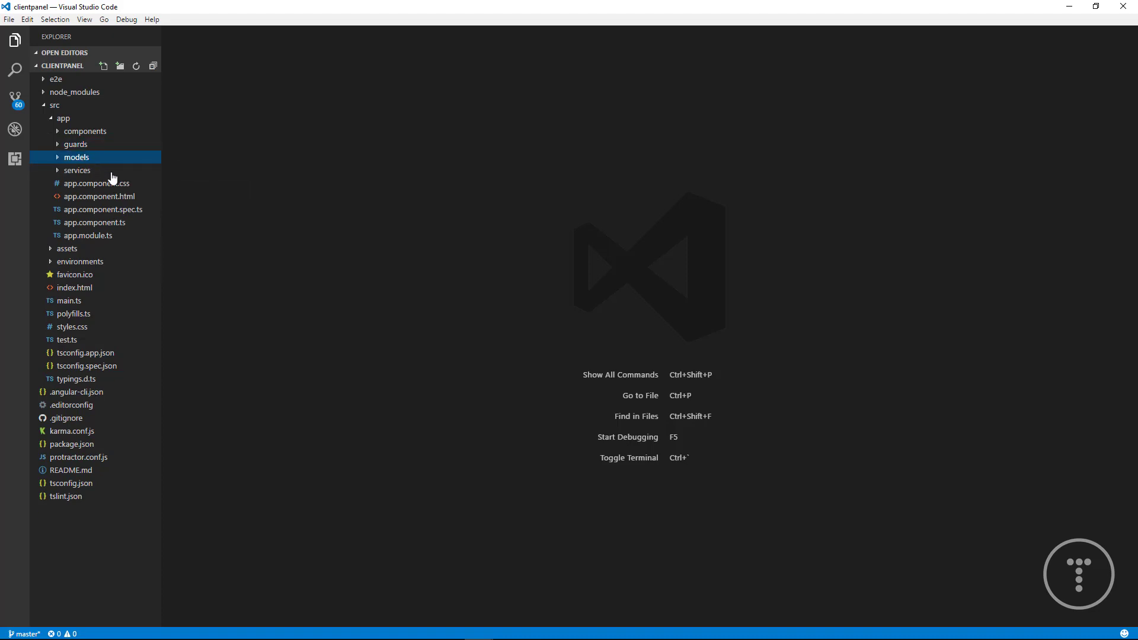
click(82, 171)
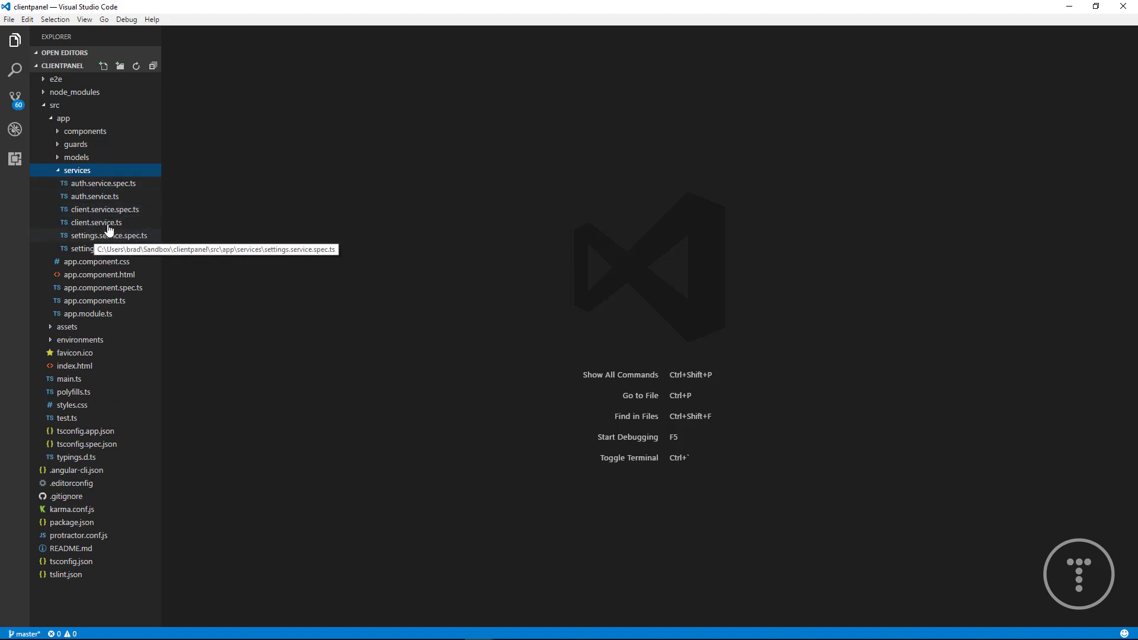
click(77, 171)
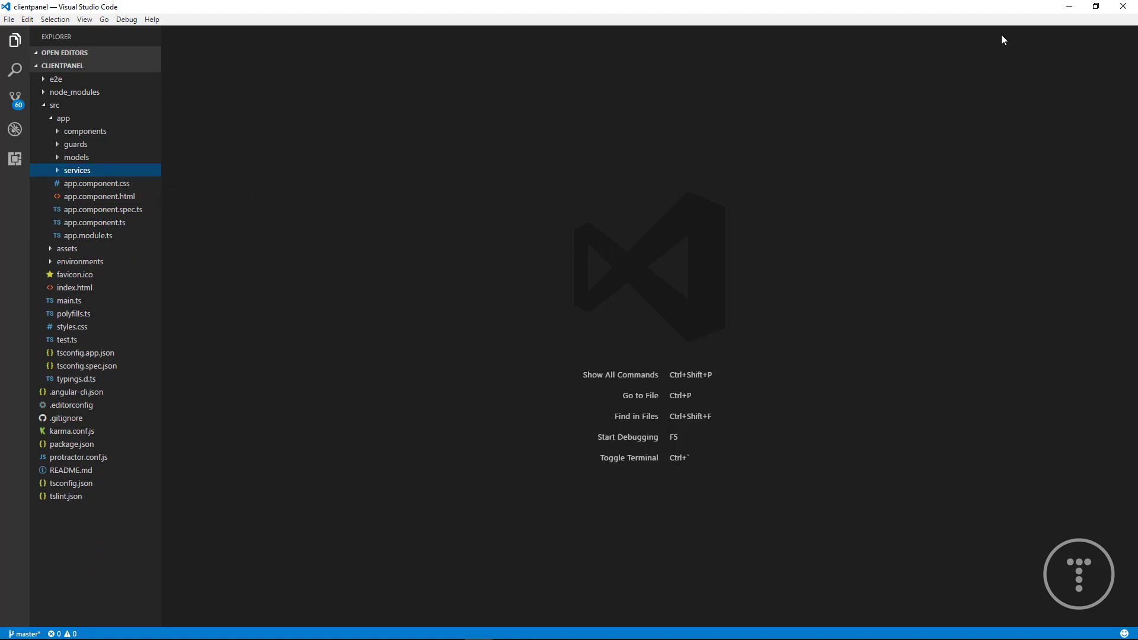
Minimize VS Code to reveal the ClientPanel login page in Chrome
click(1071, 7)
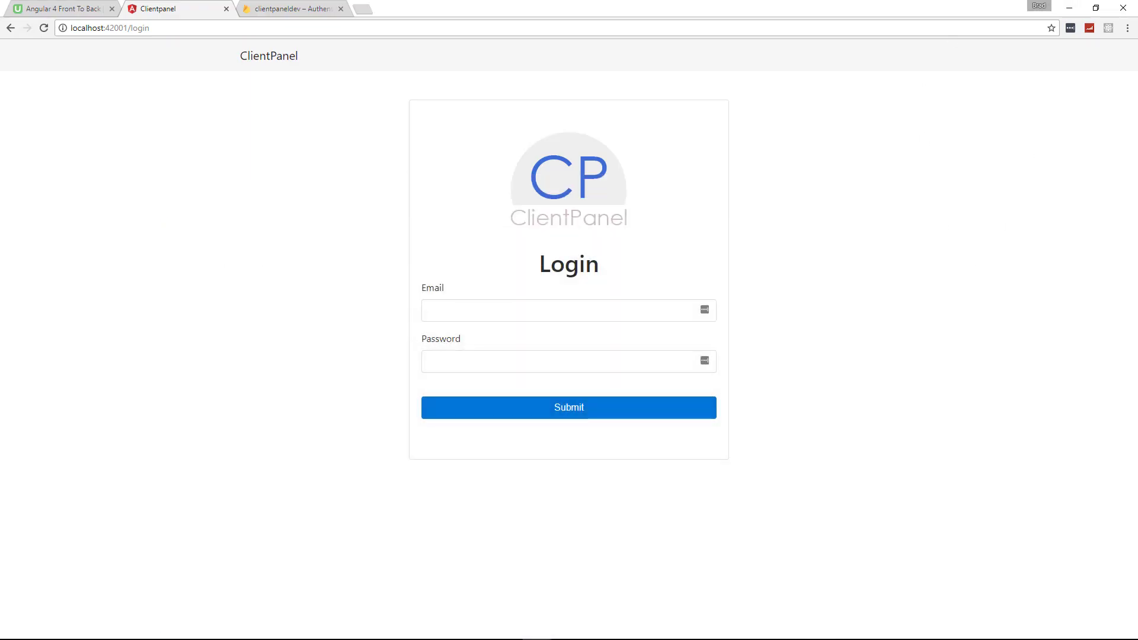